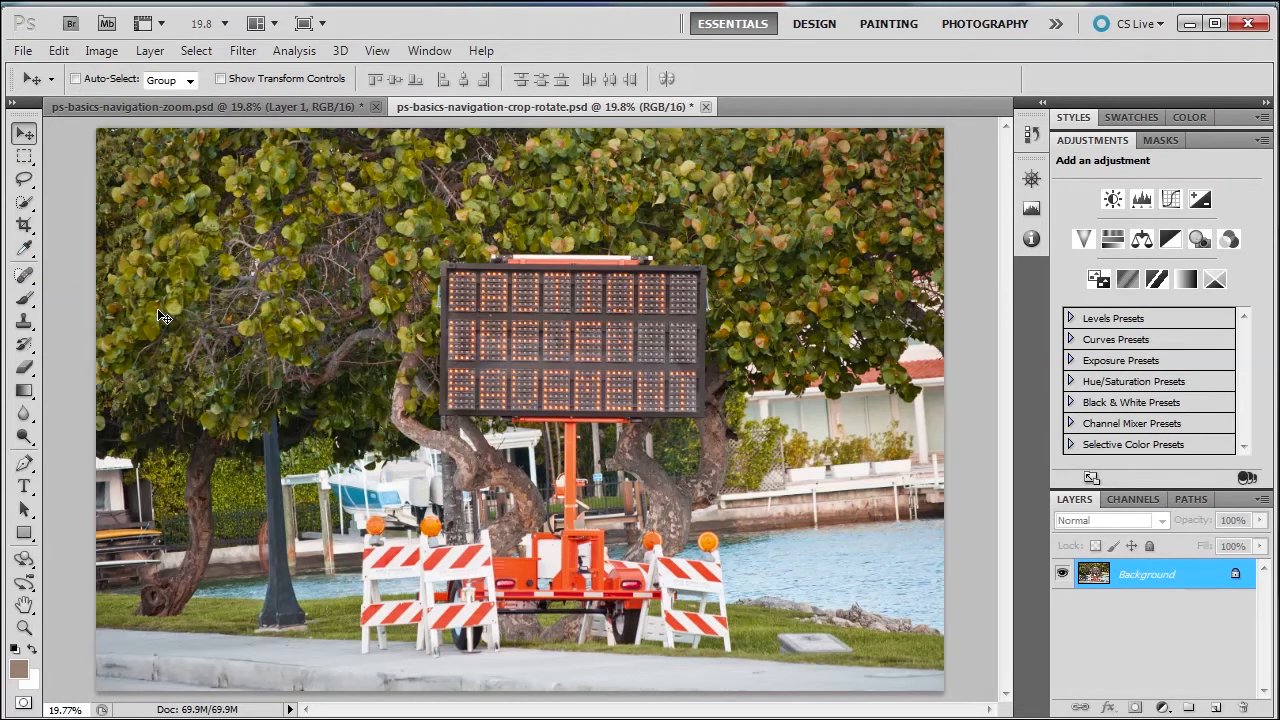
Measure along the top edge of the message sign with the Ruler tool and straighten the image to that line.
key(i)
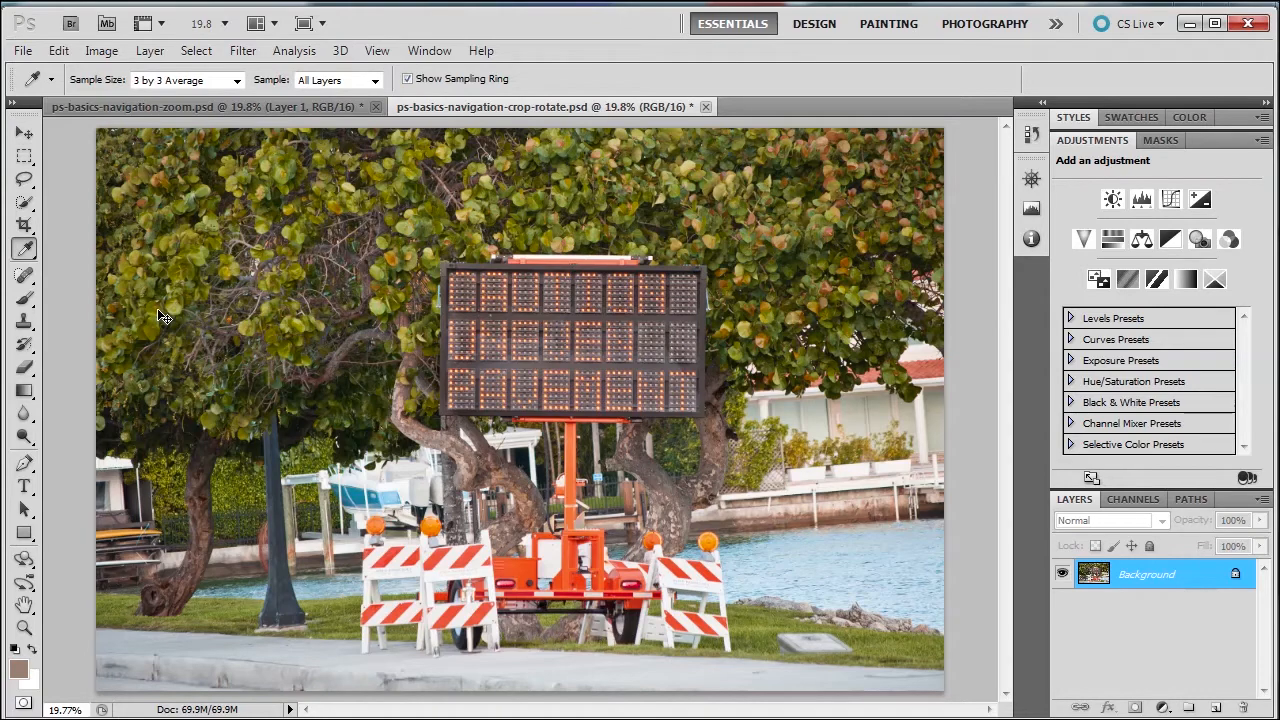
key(shift+i)
key(shift+i)
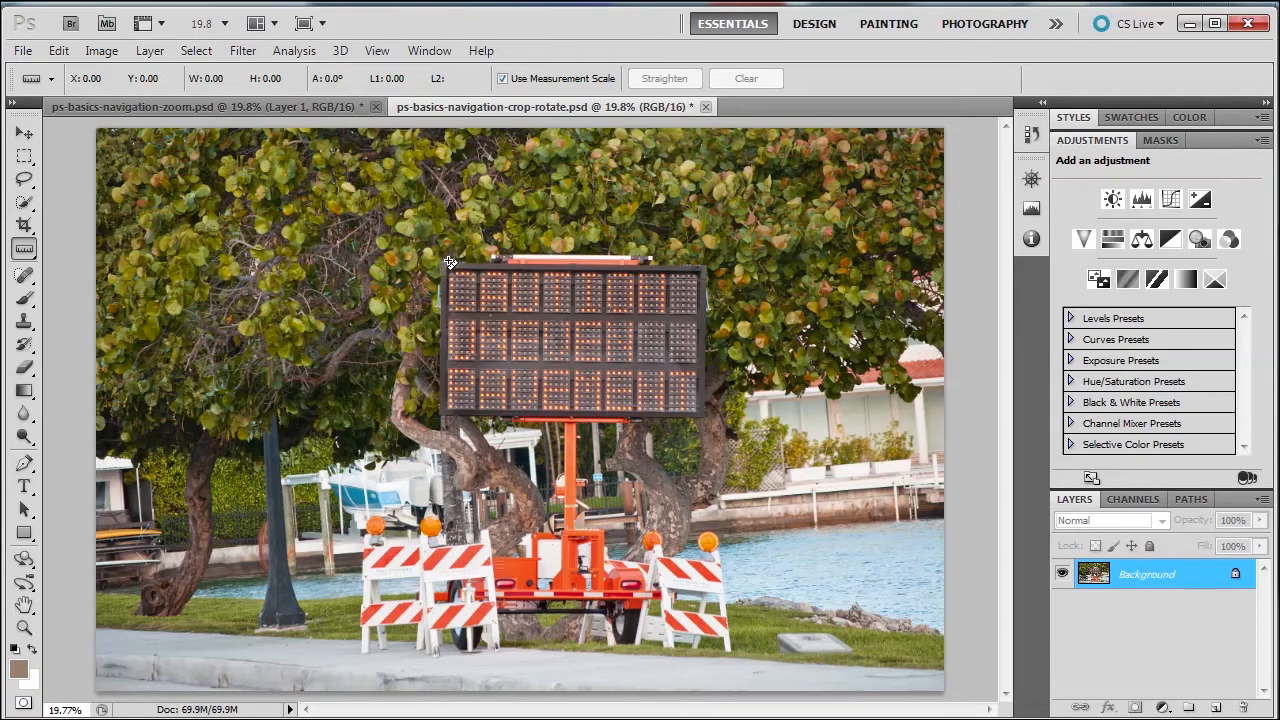
drag(451, 265, 696, 267)
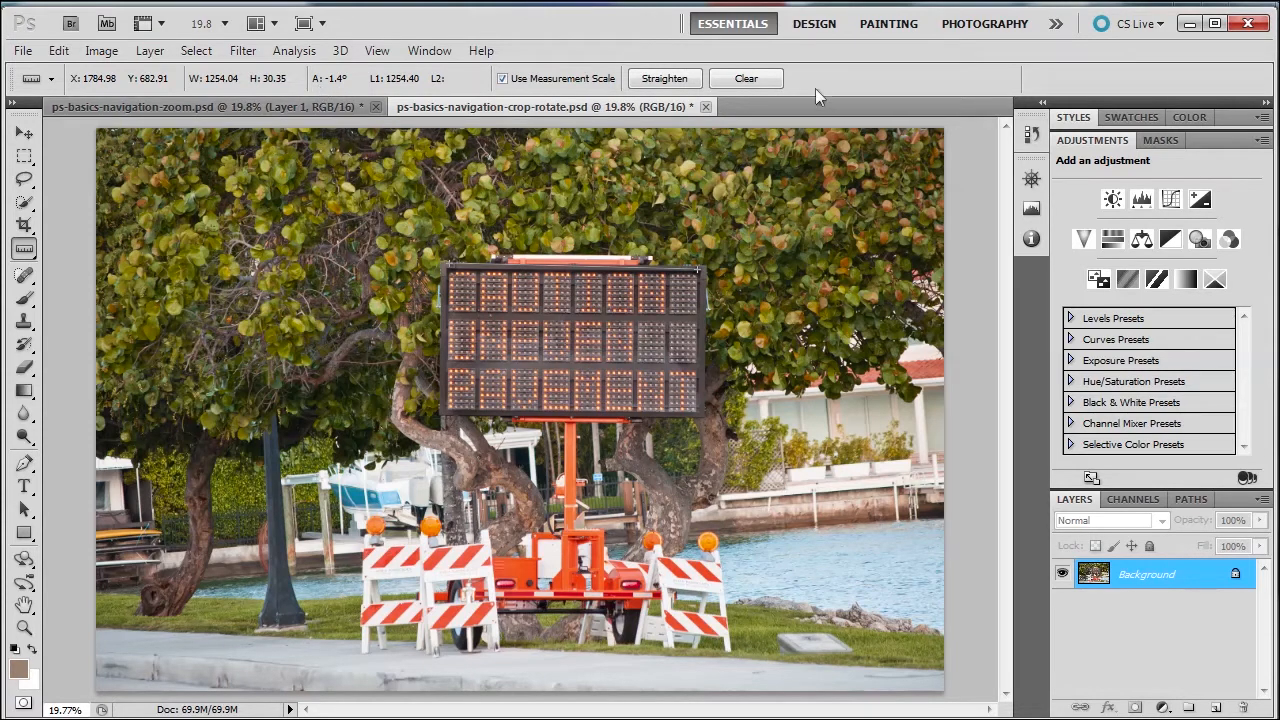
click(668, 80)
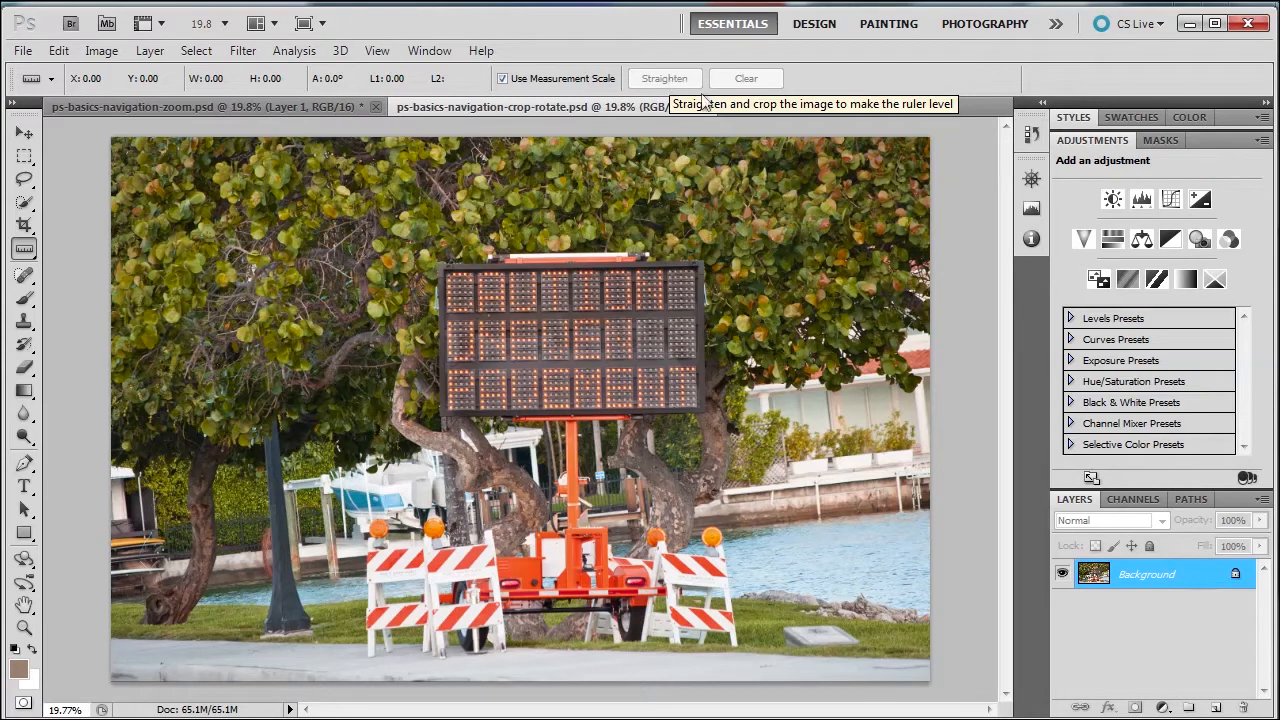
Undo the straightening, reverting both its crop and its rotation.
click(56, 52)
click(64, 74)
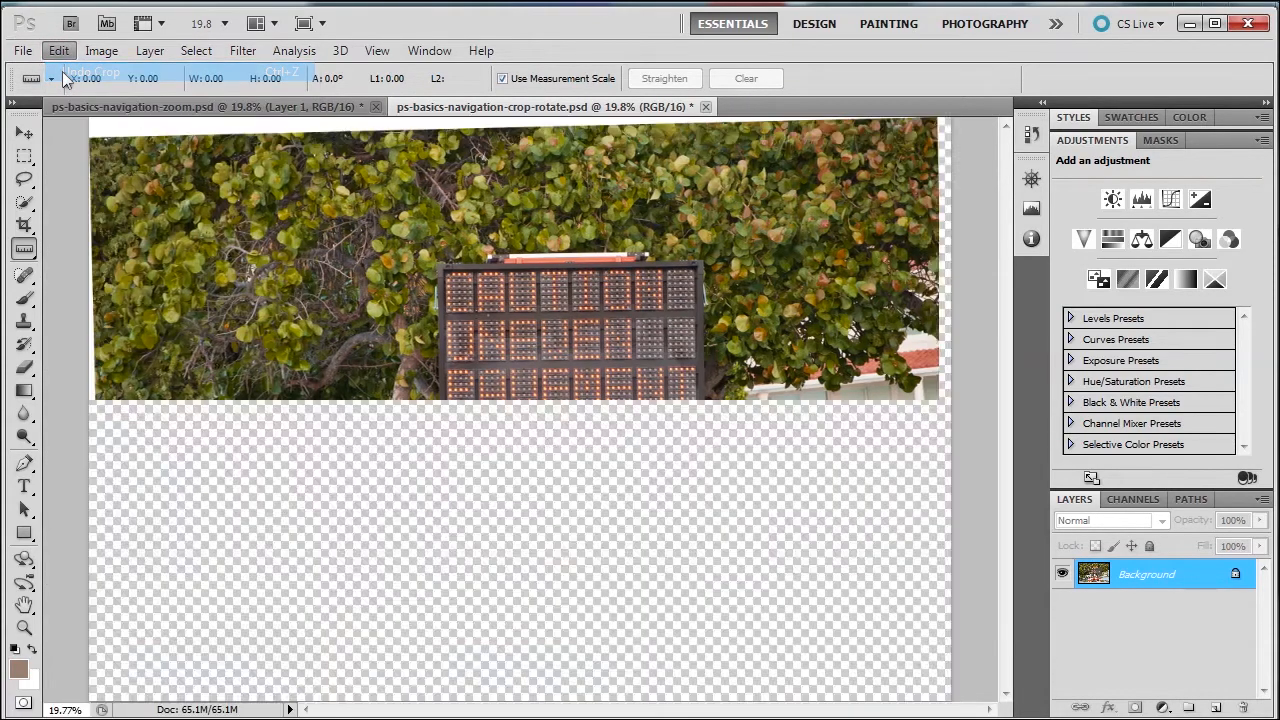
click(60, 54)
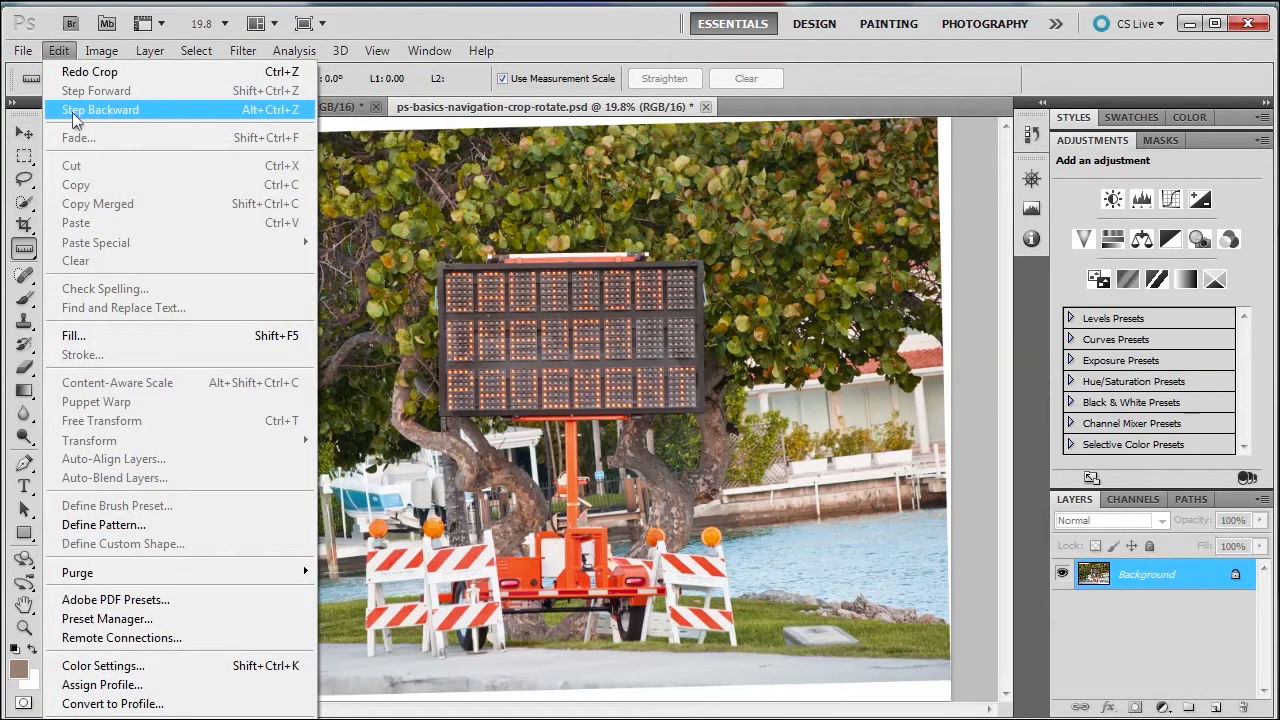
click(74, 111)
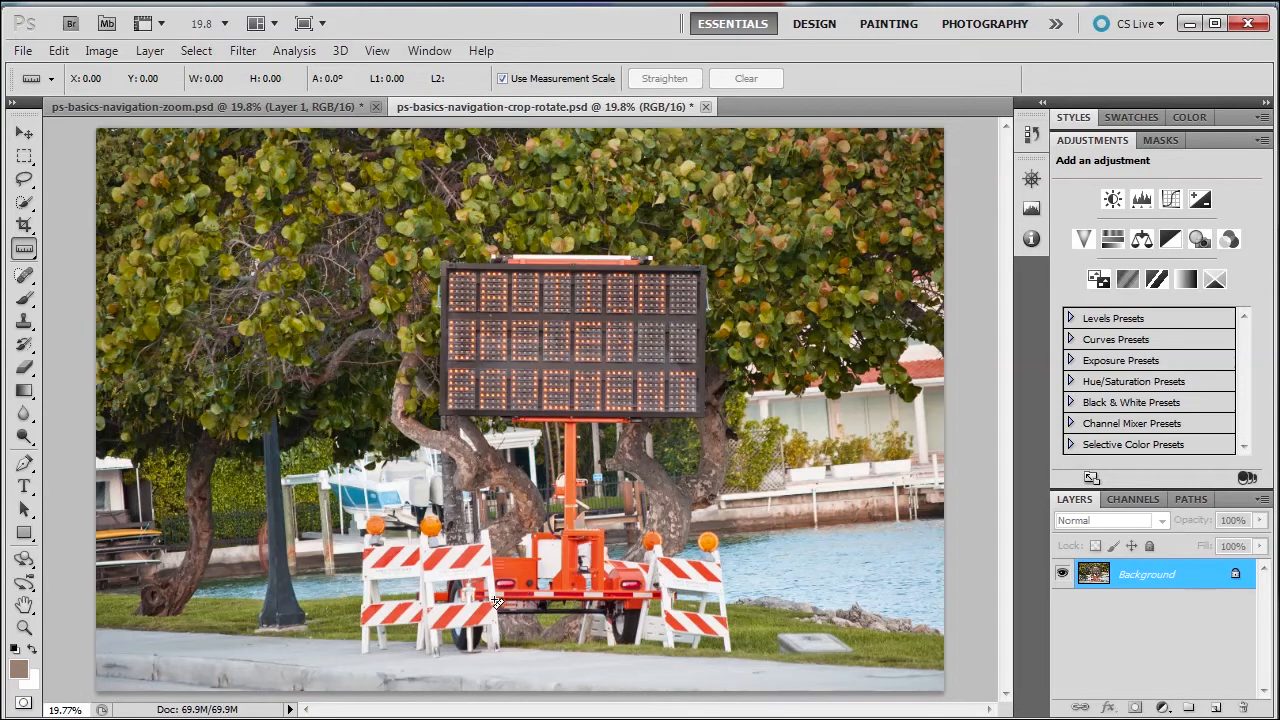
Straighten the image with the Ruler tool along the striped crossbar of the orange trailer, clearing the first measurement and measuring again.
click(24, 628)
click(549, 595)
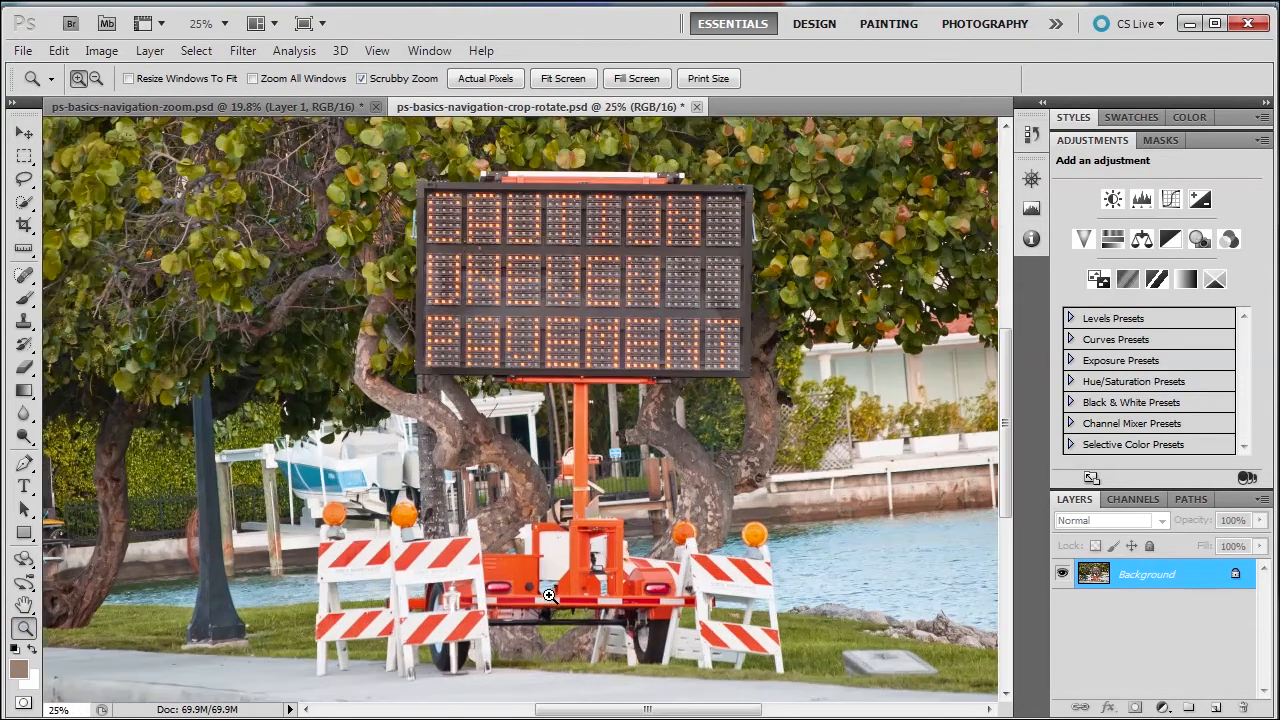
click(520, 630)
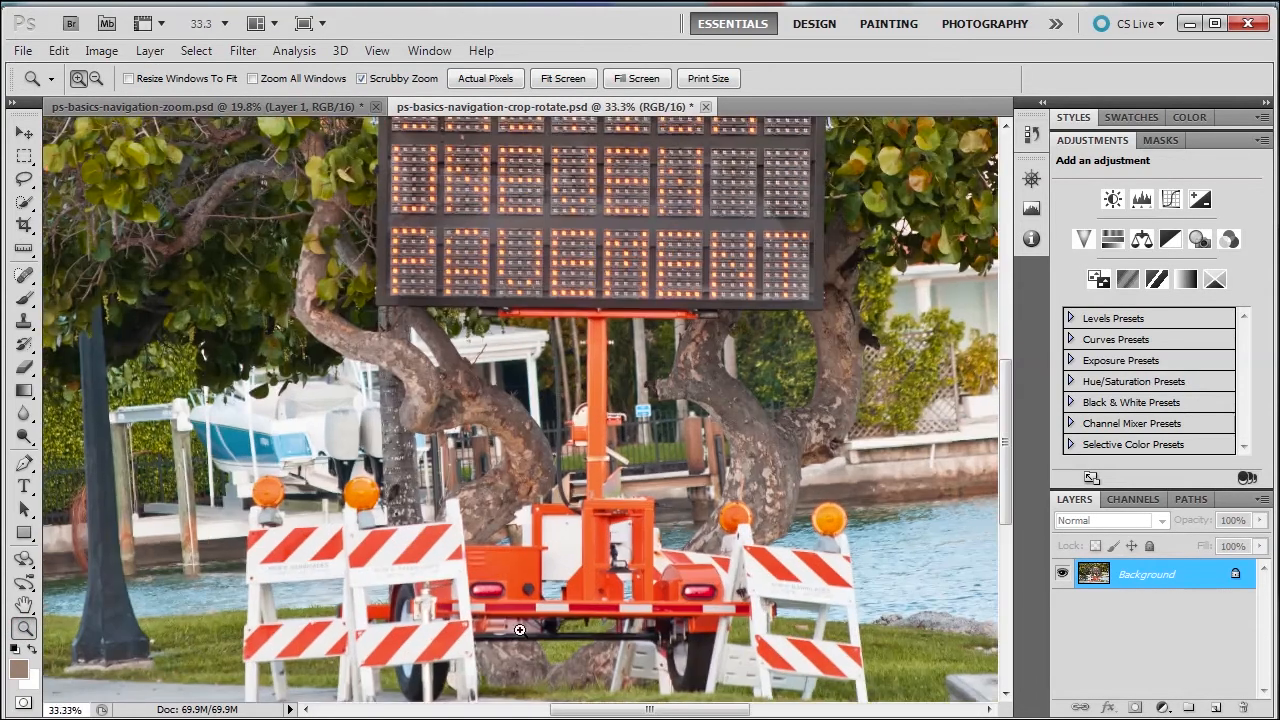
click(24, 248)
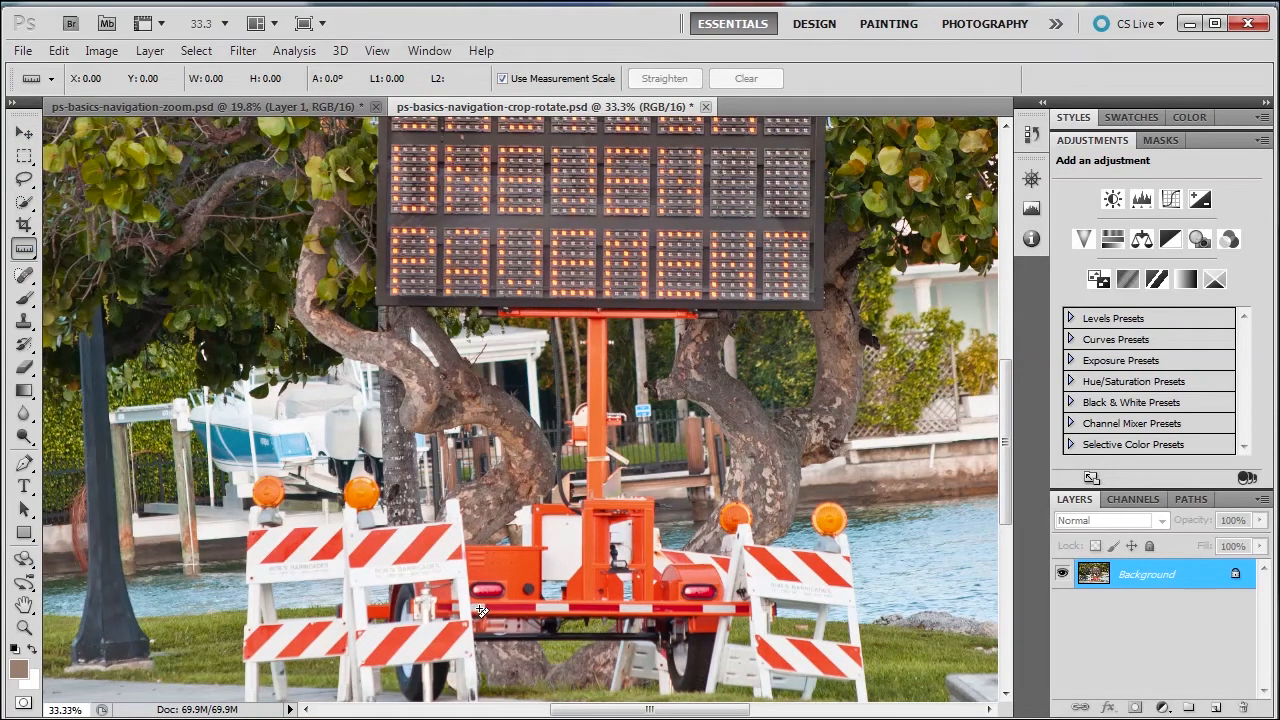
drag(481, 610, 725, 612)
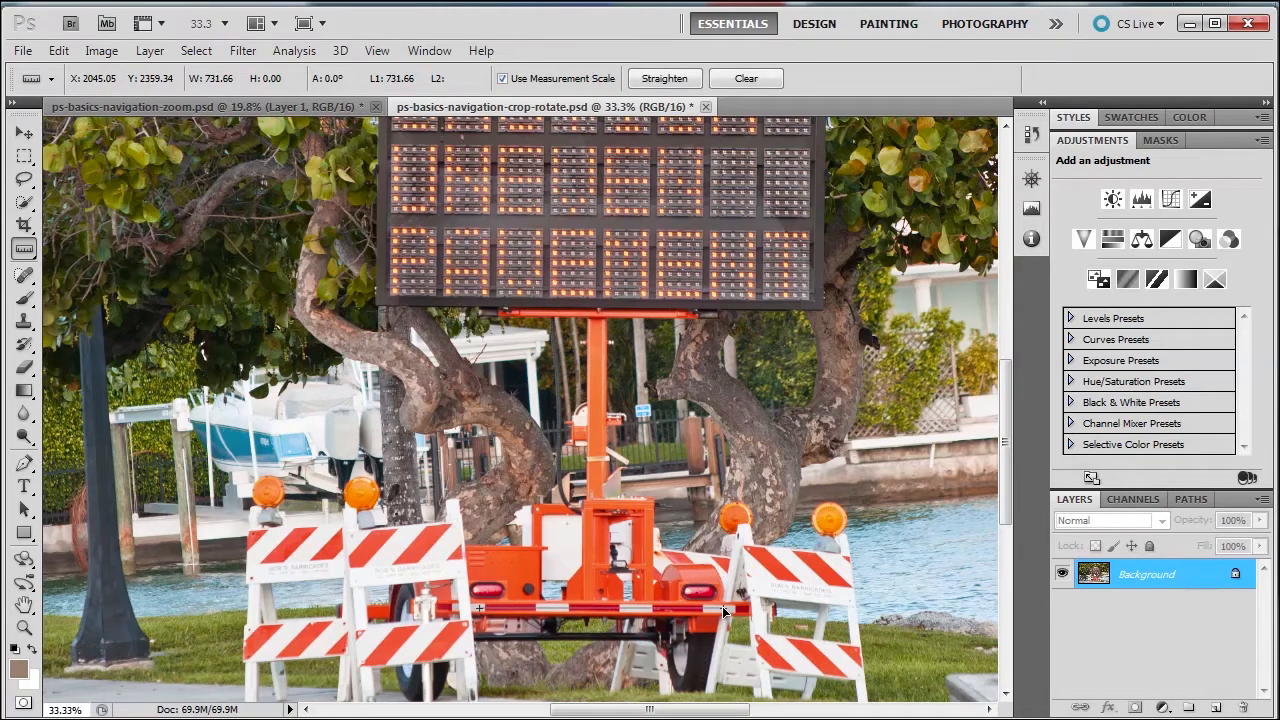
click(746, 79)
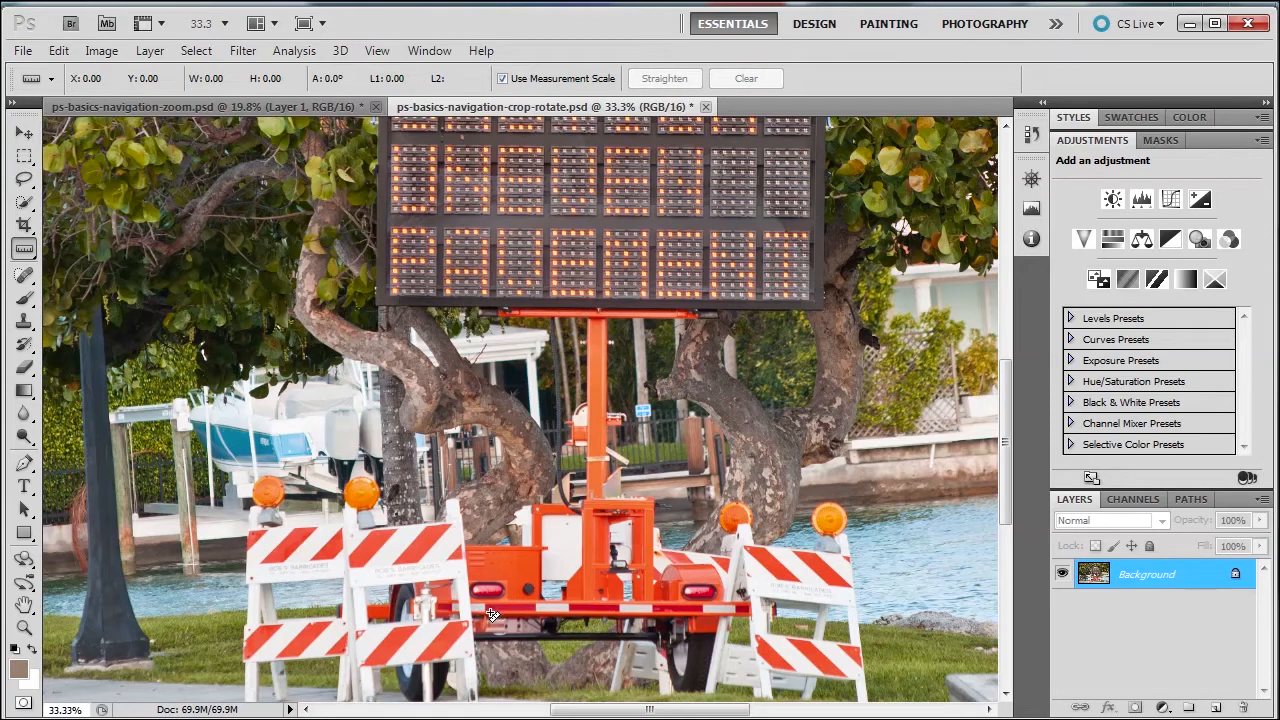
drag(494, 613, 742, 620)
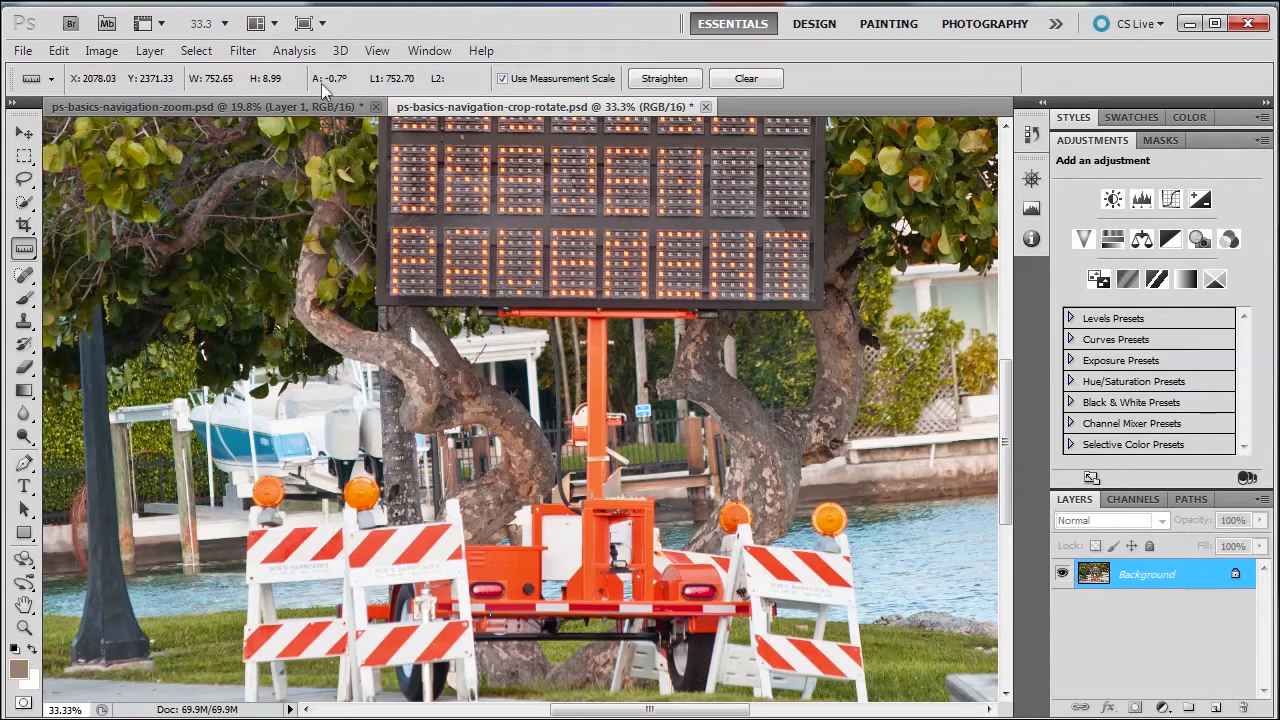
click(664, 80)
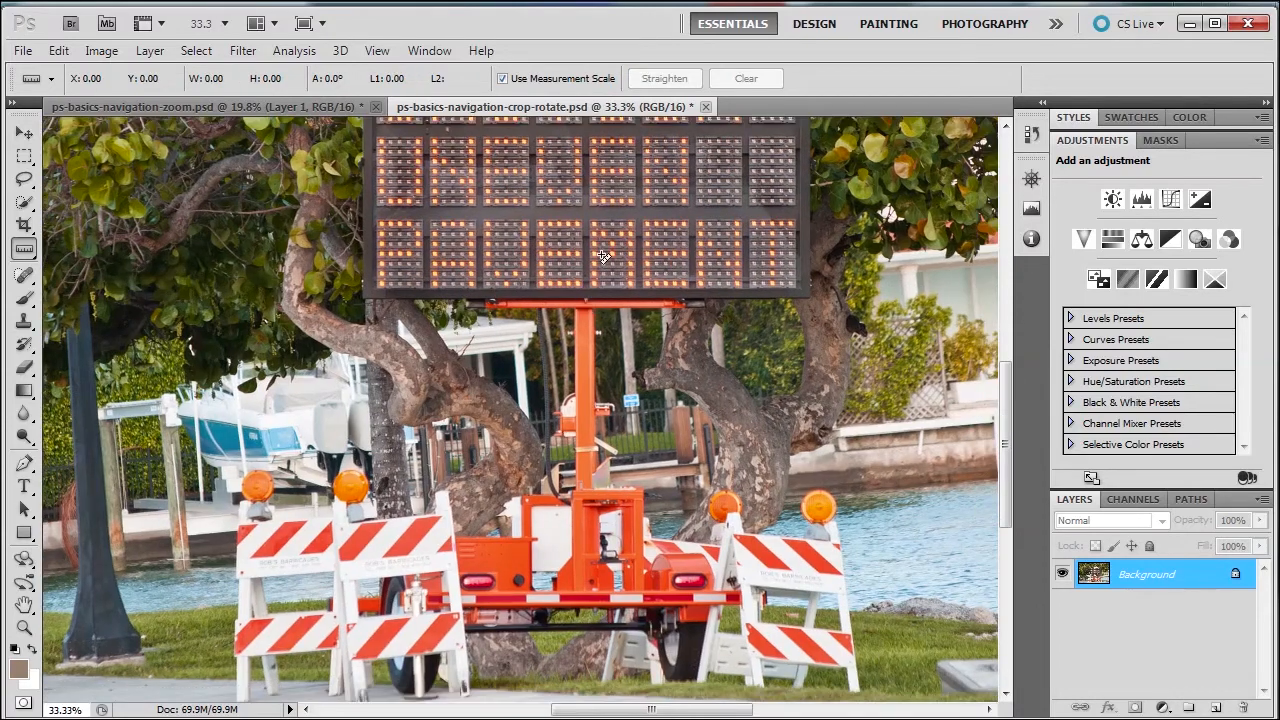
double_click(24, 606)
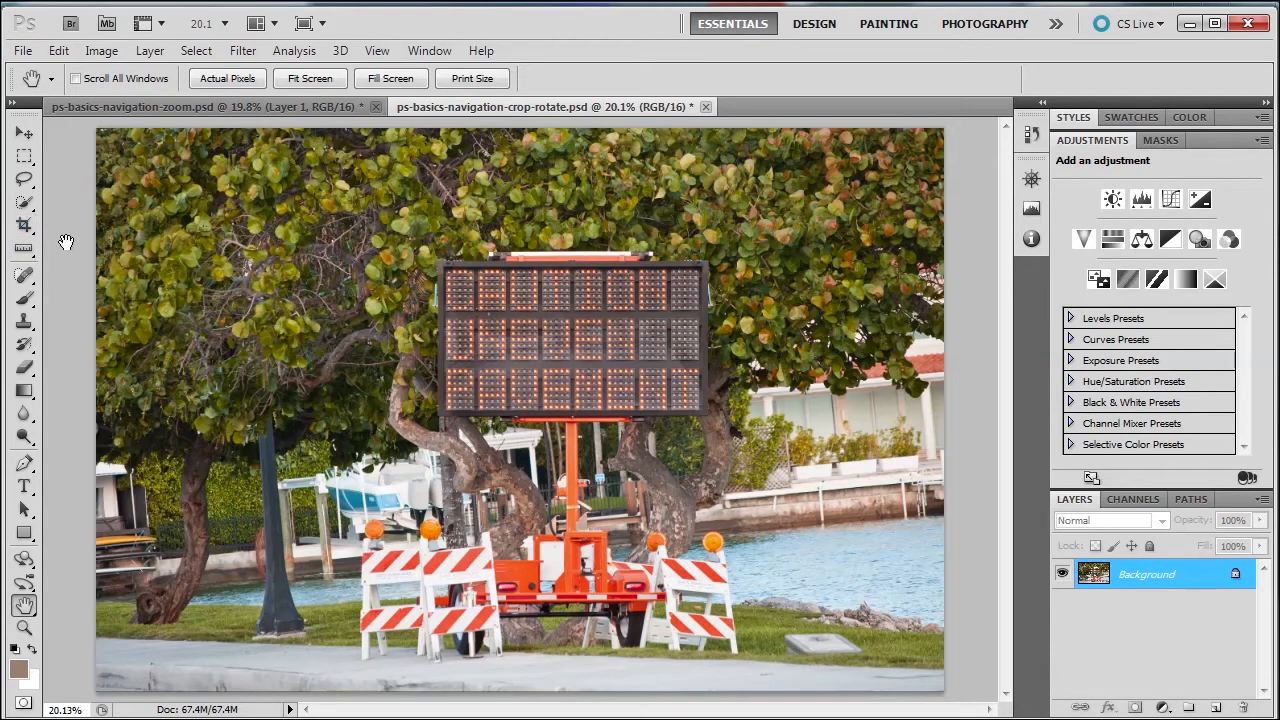
Activate the Crop tool and reset it to its default settings.
click(26, 225)
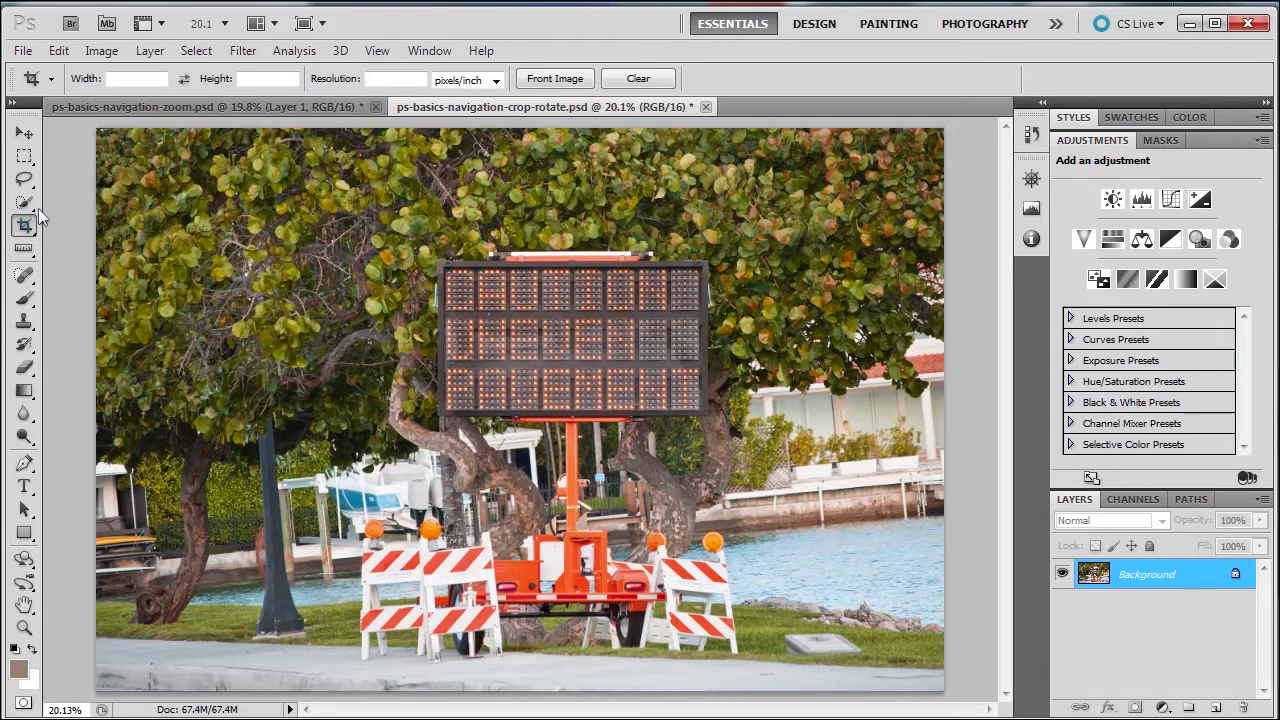
click(24, 133)
key(c)
right_click(48, 80)
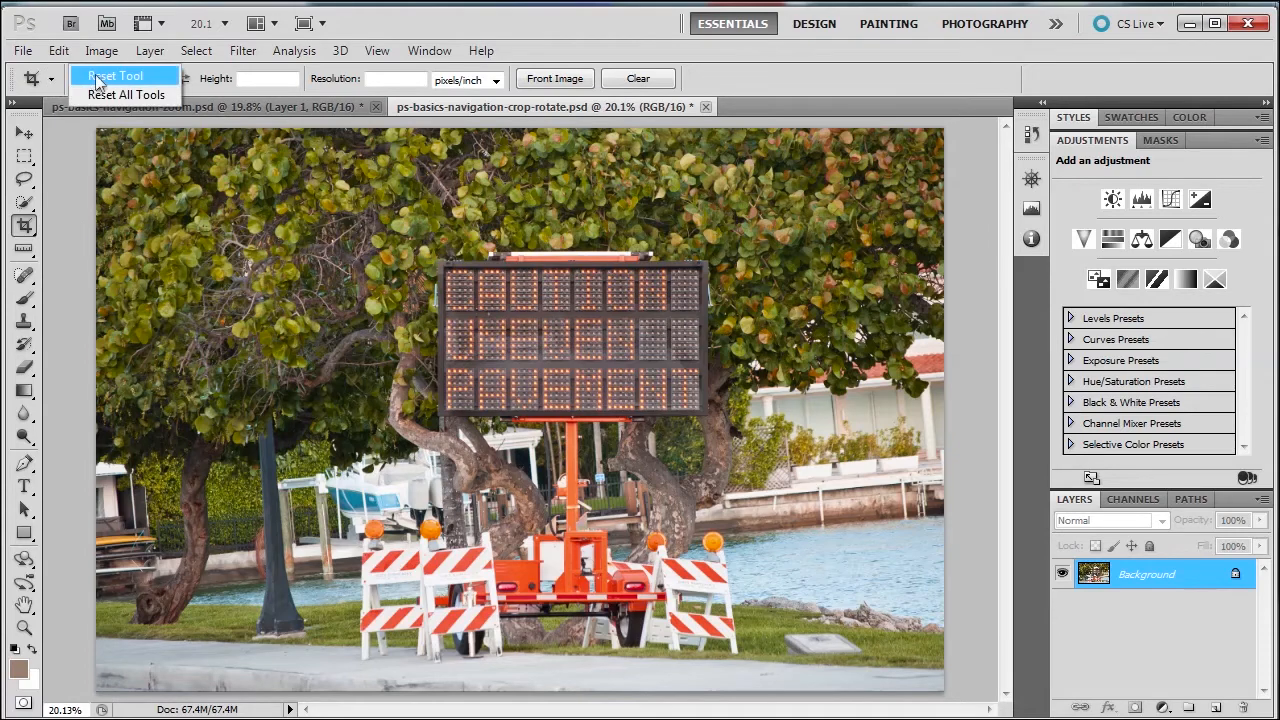
click(89, 80)
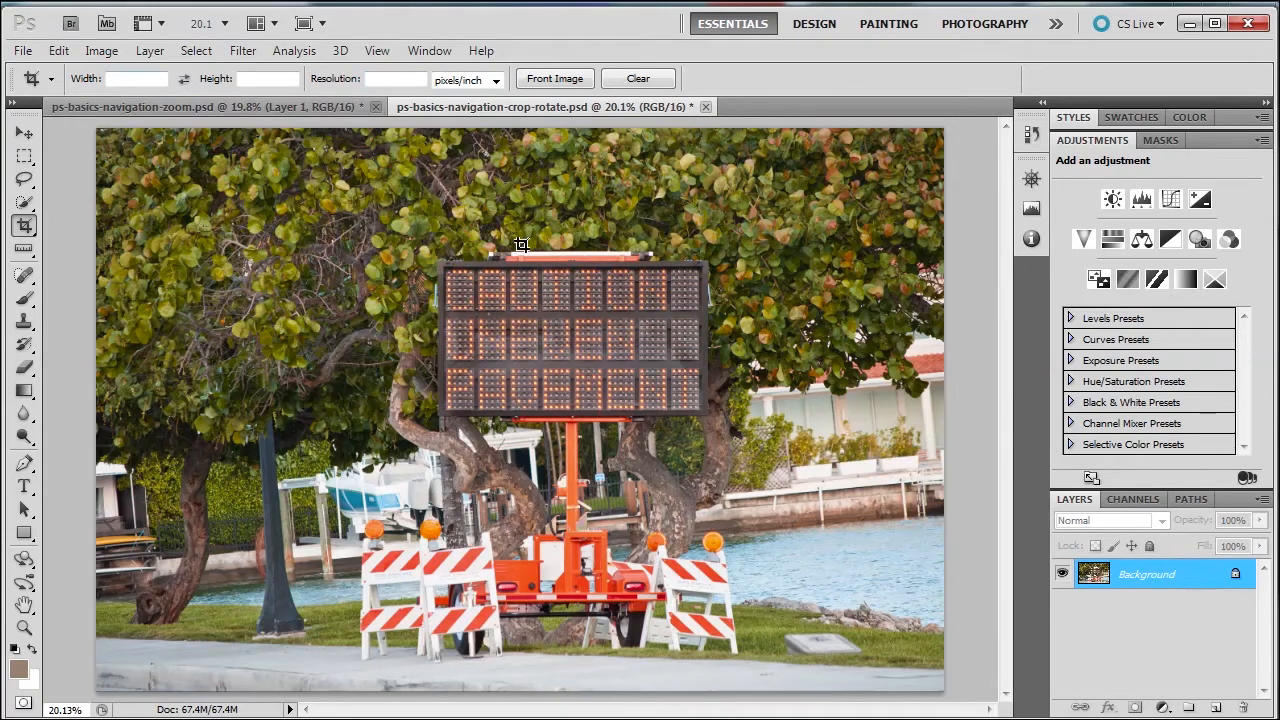
Draw a crop box around the message sign and set the shield opacity to 75%, keeping the shield enabled.
drag(323, 213, 790, 473)
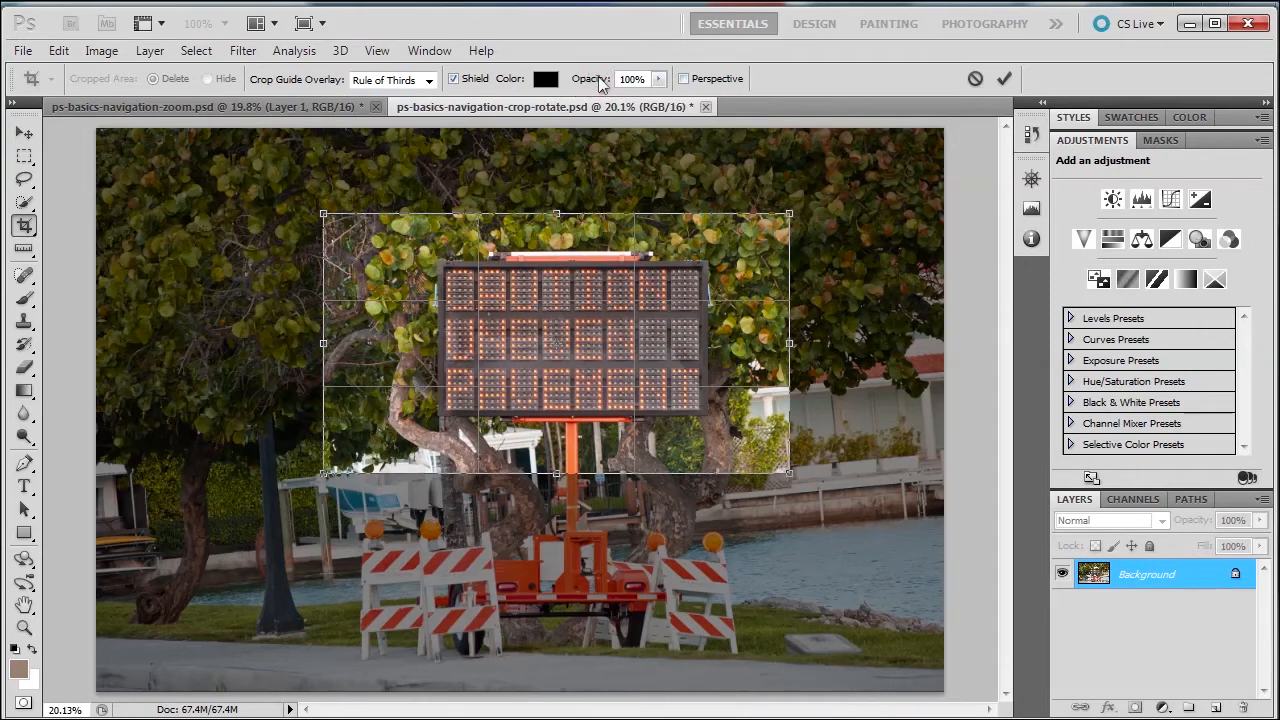
drag(608, 86, 636, 86)
click(636, 79)
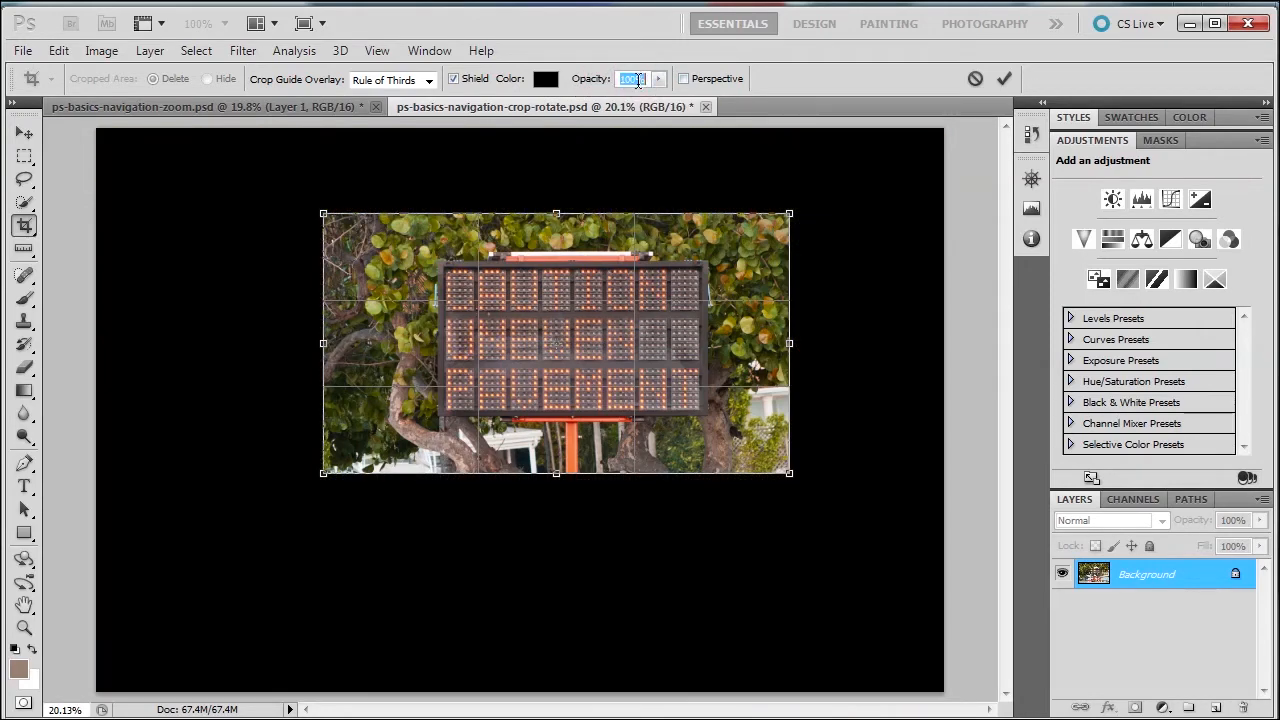
text(75)
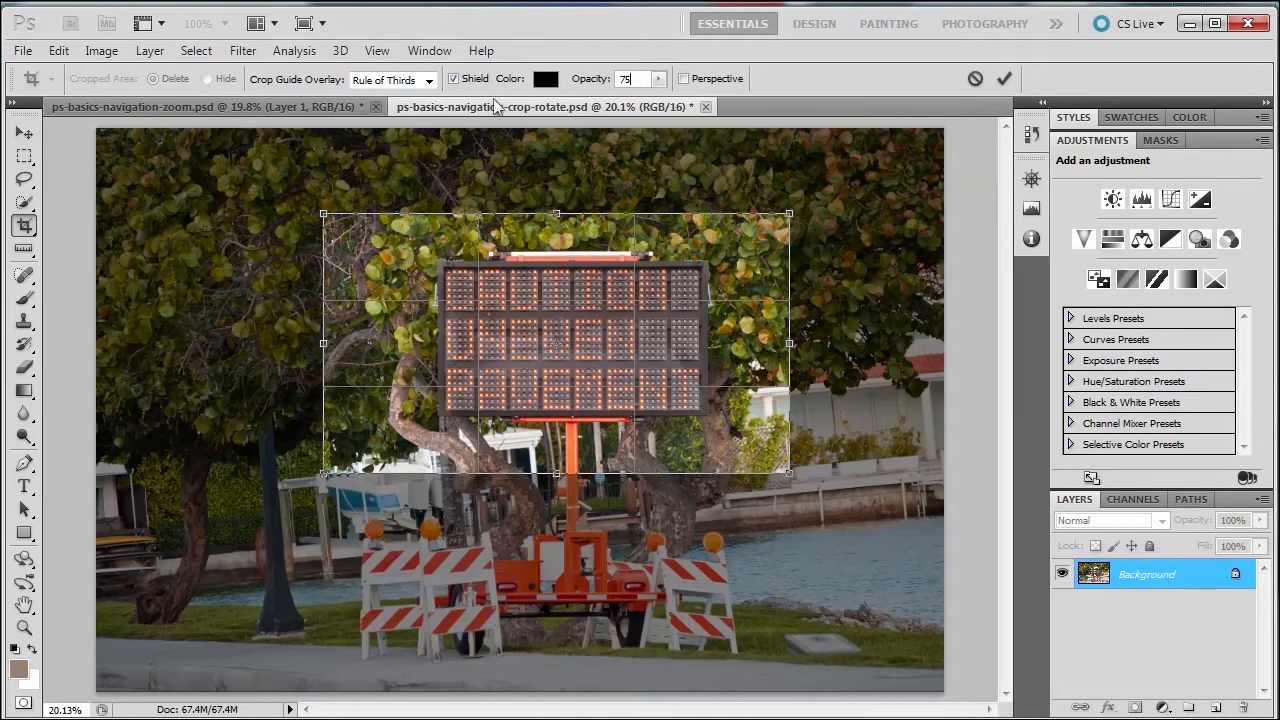
click(454, 79)
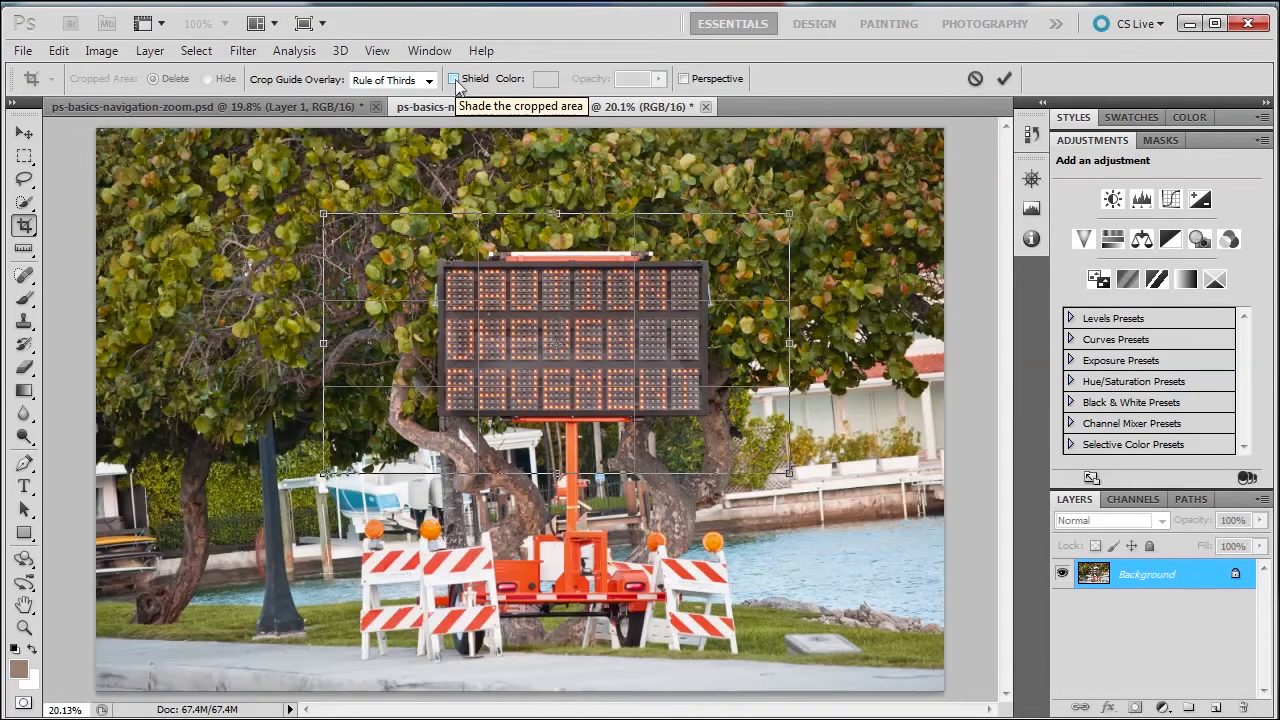
click(454, 79)
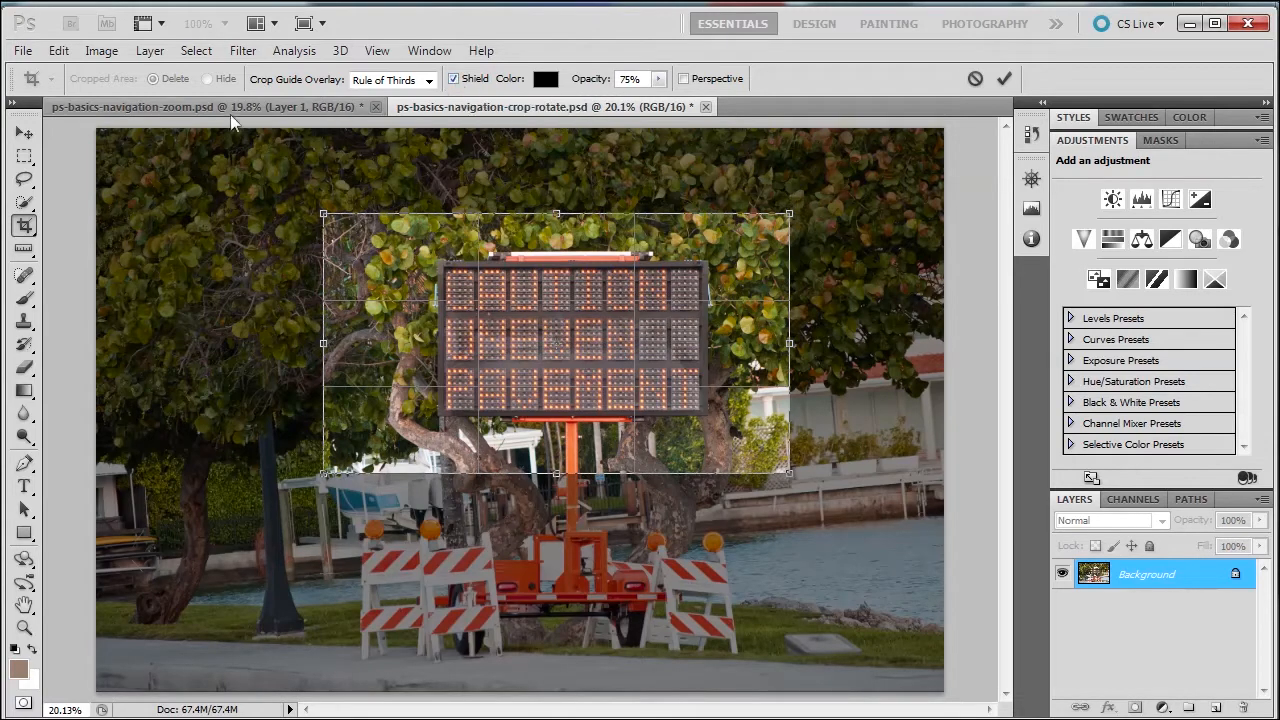
Try the None and Grid crop guide overlays, return to Rule of Thirds, and cancel the crop.
click(428, 84)
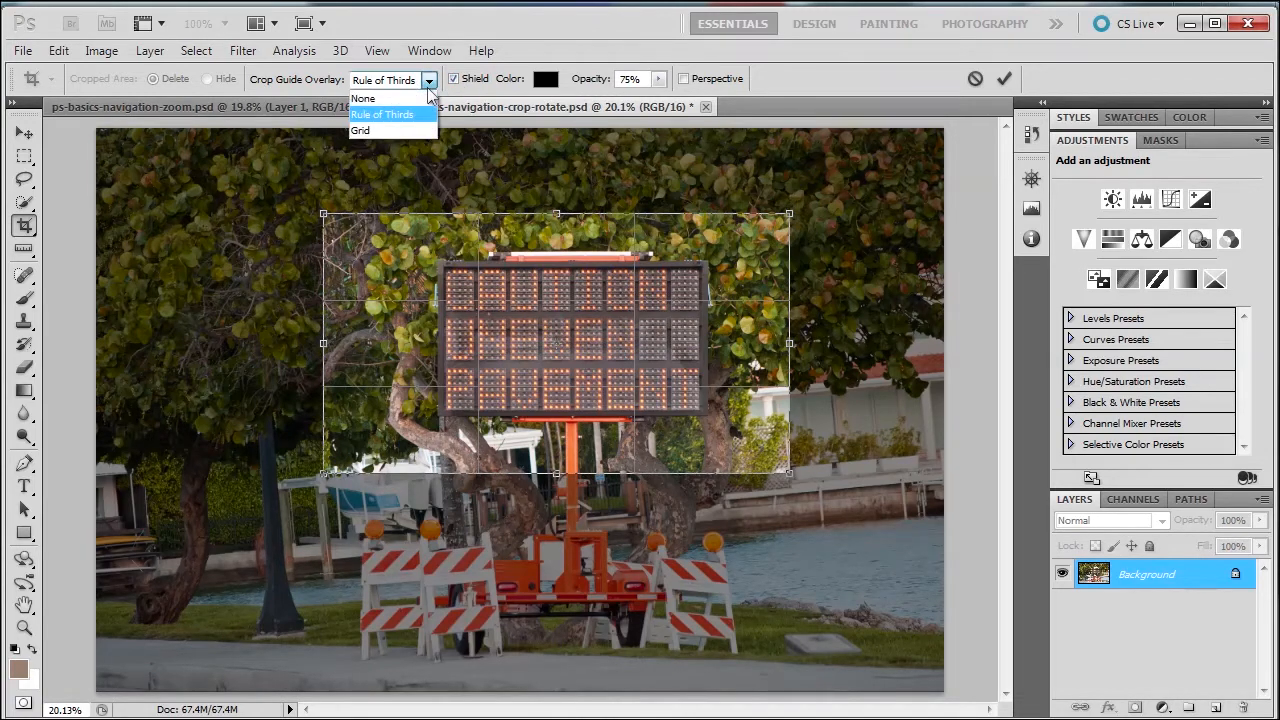
click(363, 98)
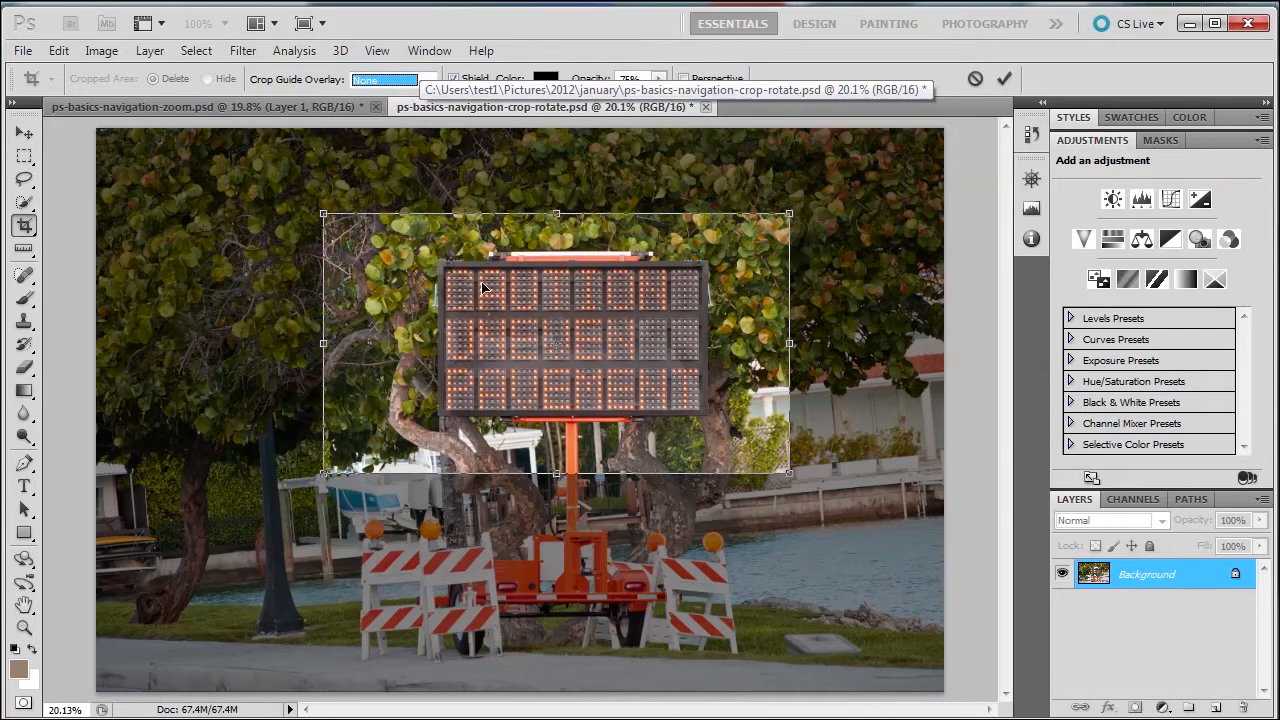
click(428, 80)
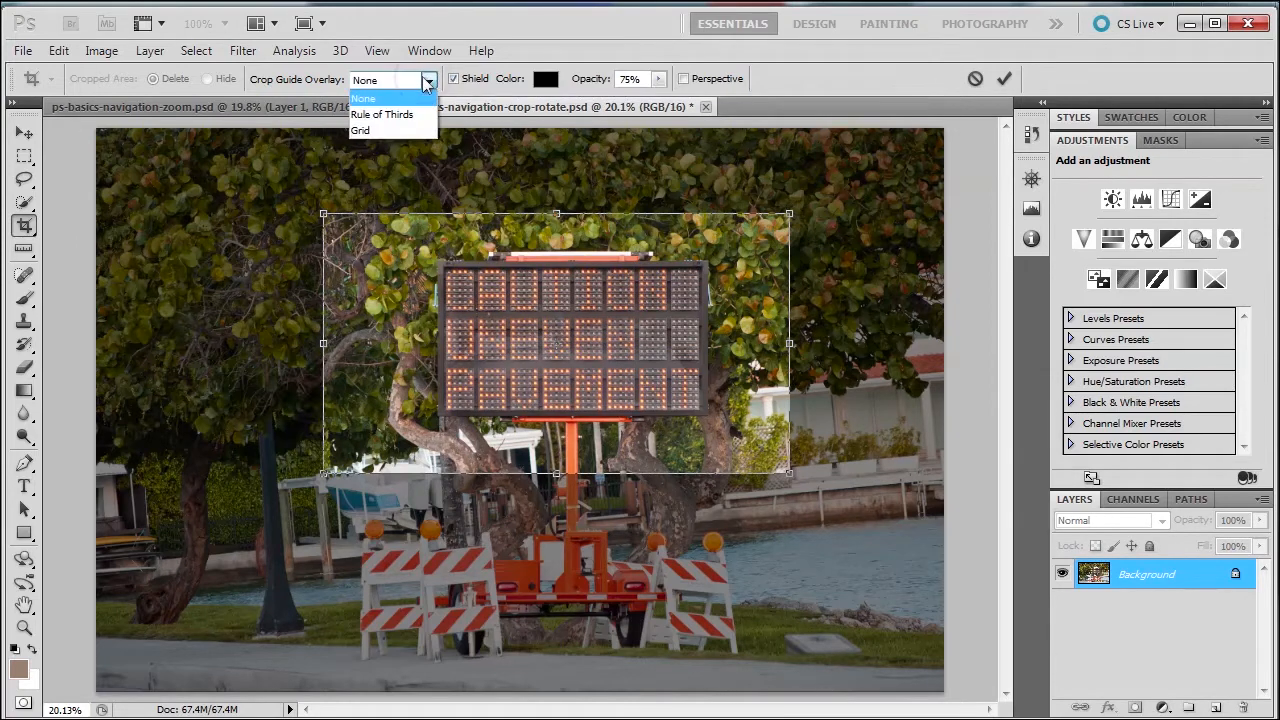
click(390, 132)
click(428, 82)
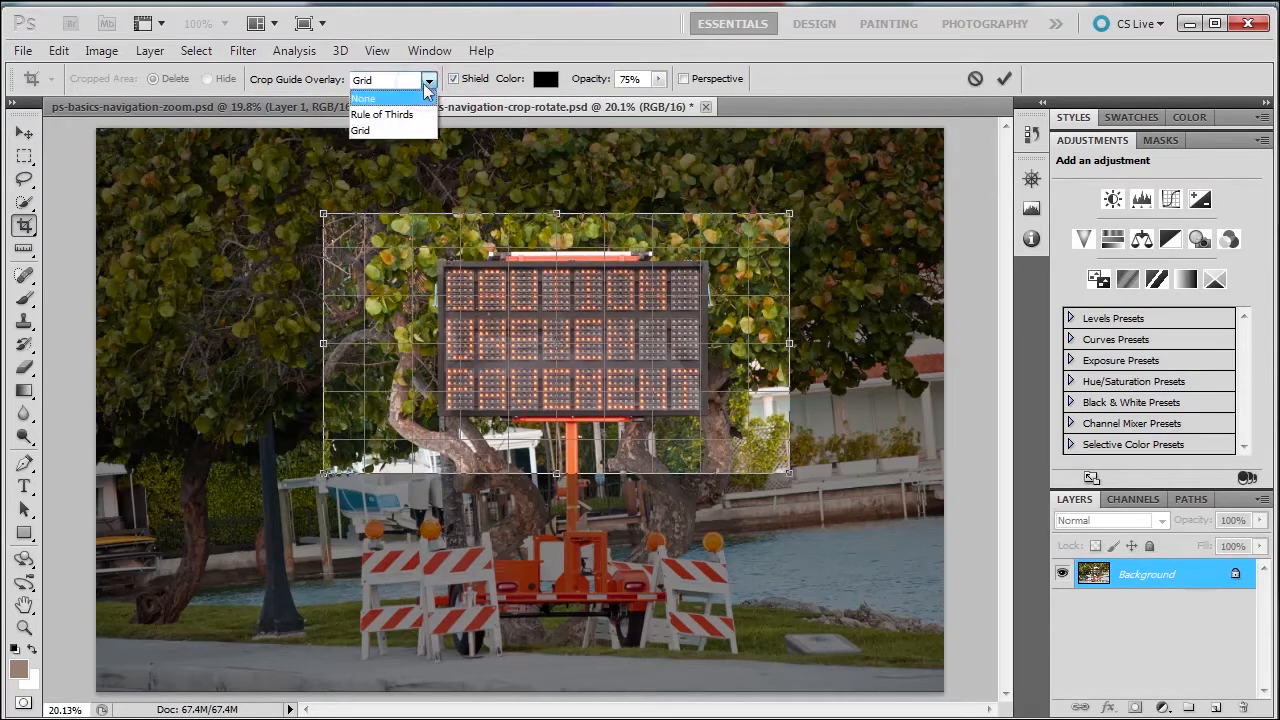
click(410, 114)
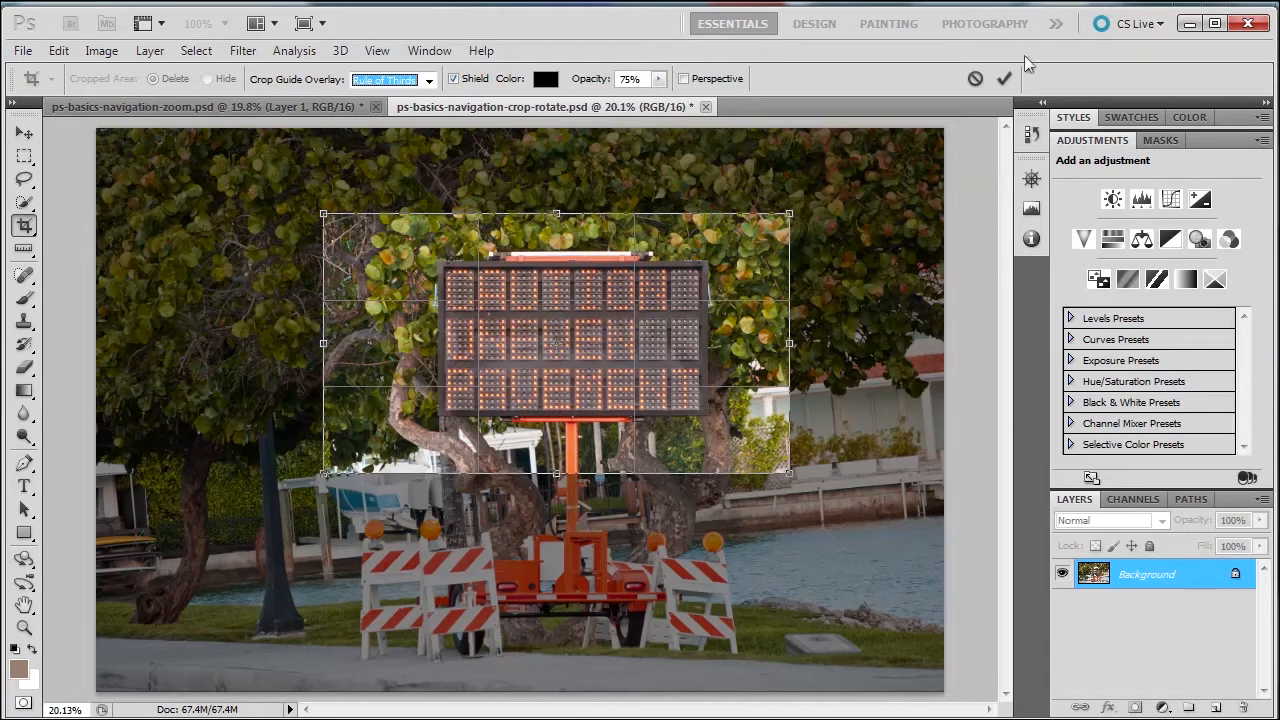
click(975, 80)
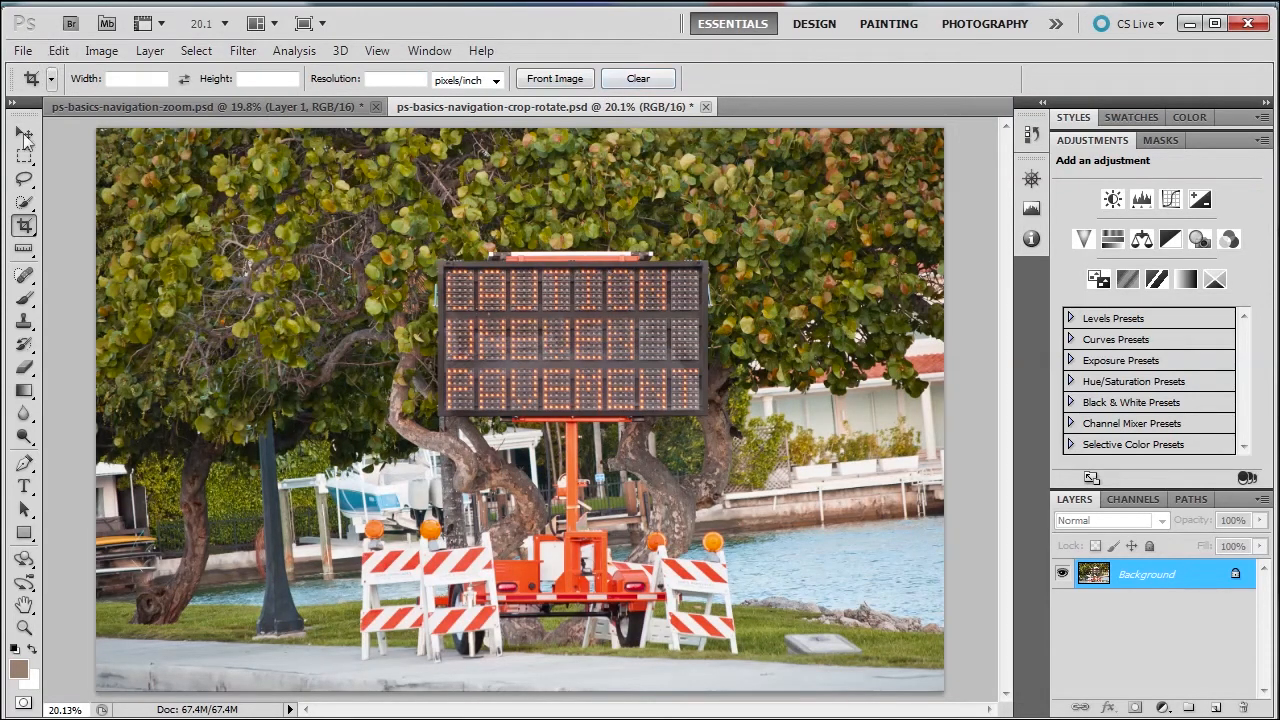
Set the crop size to 6 in wide by 4 in high and draw the crop box over the message sign.
click(139, 80)
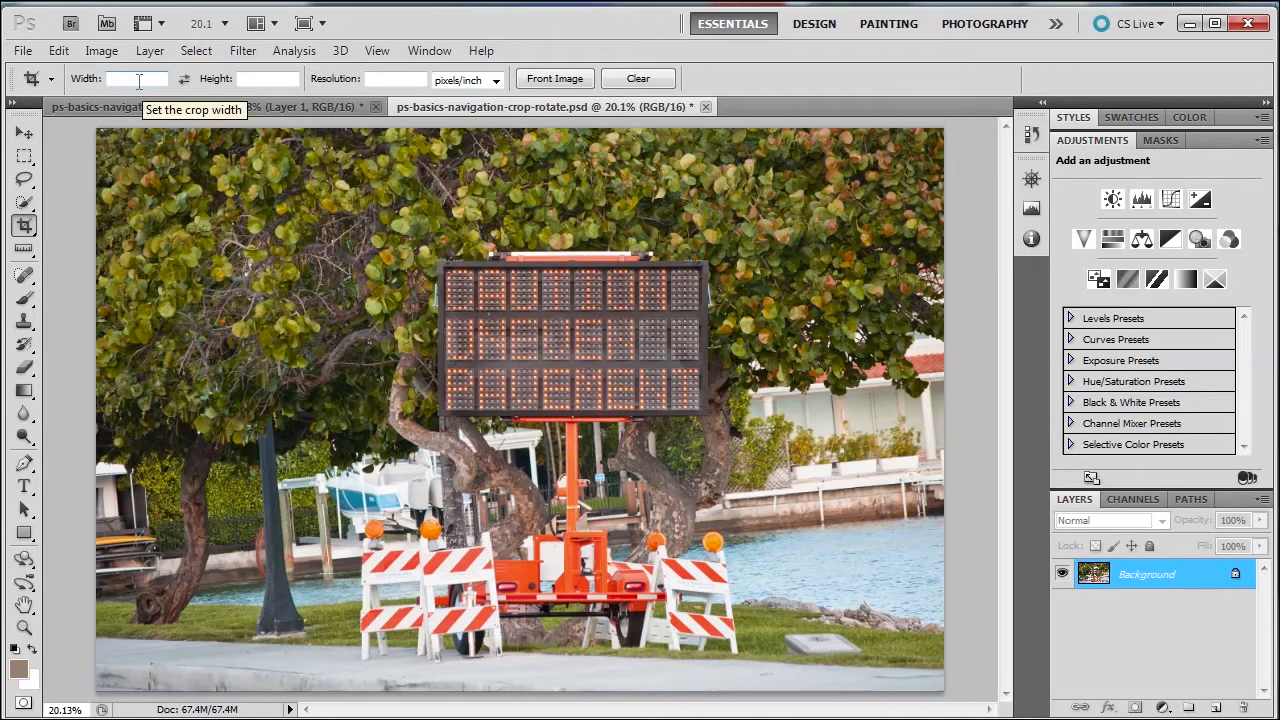
text(6)
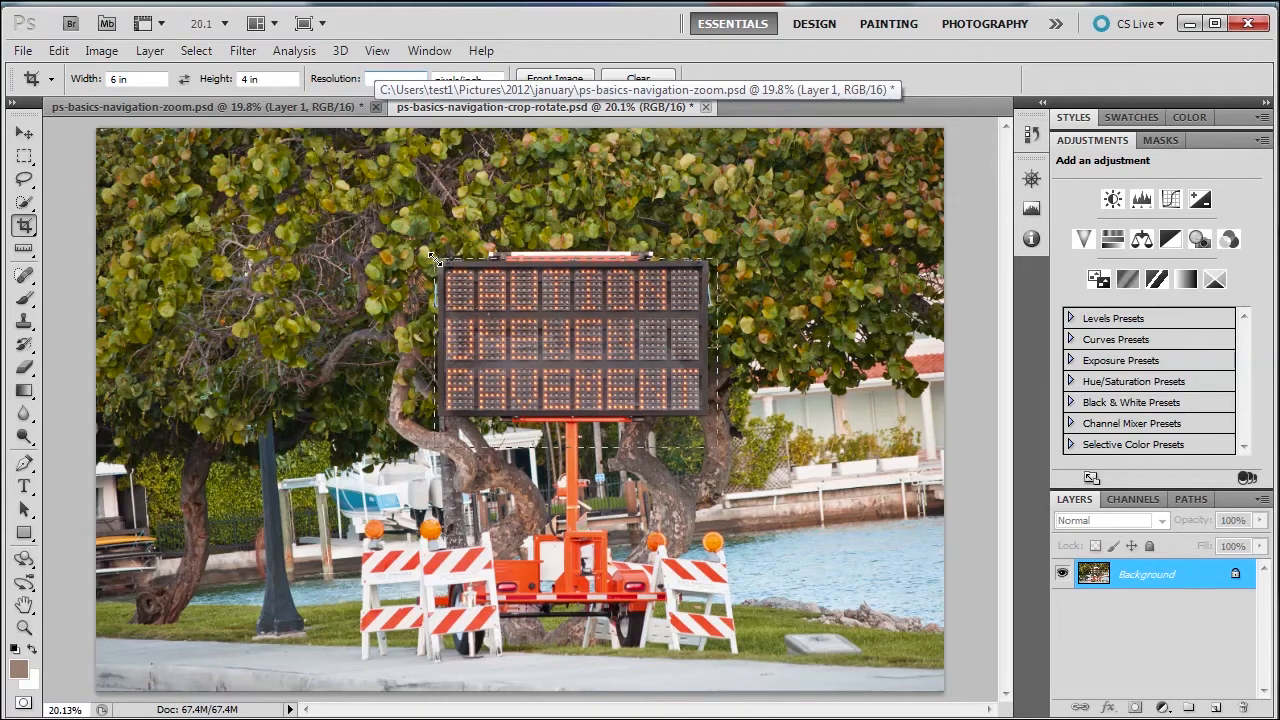
mouse_move(435, 258)
mouse_down()
mouse_move(600, 420)
mouse_move(717, 447)
mouse_up()
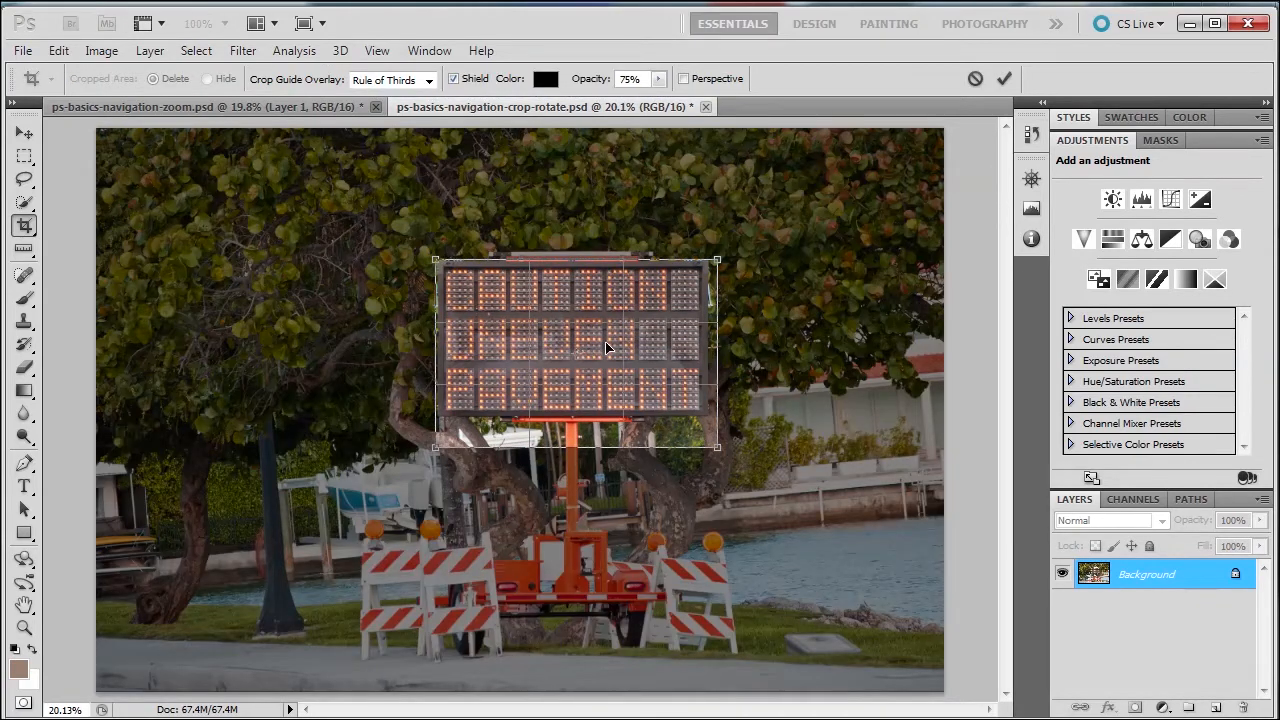
Nudge the crop box upward and slightly to the left so it frames the whole sign, and apply the crop.
key(Up)
key(Up)
key(Up)
key(Up)
key(Up)
key(Up)
key(Up)
key(Up)
key(Up)
key(Up)
key(Up)
key(Up)
key(Up)
key(Up)
key(Left)
key(Left)
key(Left)
key(Left)
key(Left)
key(Left)
key(Left)
key(Left)
key(Right)
key(Right)
key(Right)
key(Right)
key(Right)
key(Up)
key(Up)
key(Up)
key(Up)
key(Left)
key(Left)
key(Down)
key(Down)
key(Down)
key(Down)
key(Down)
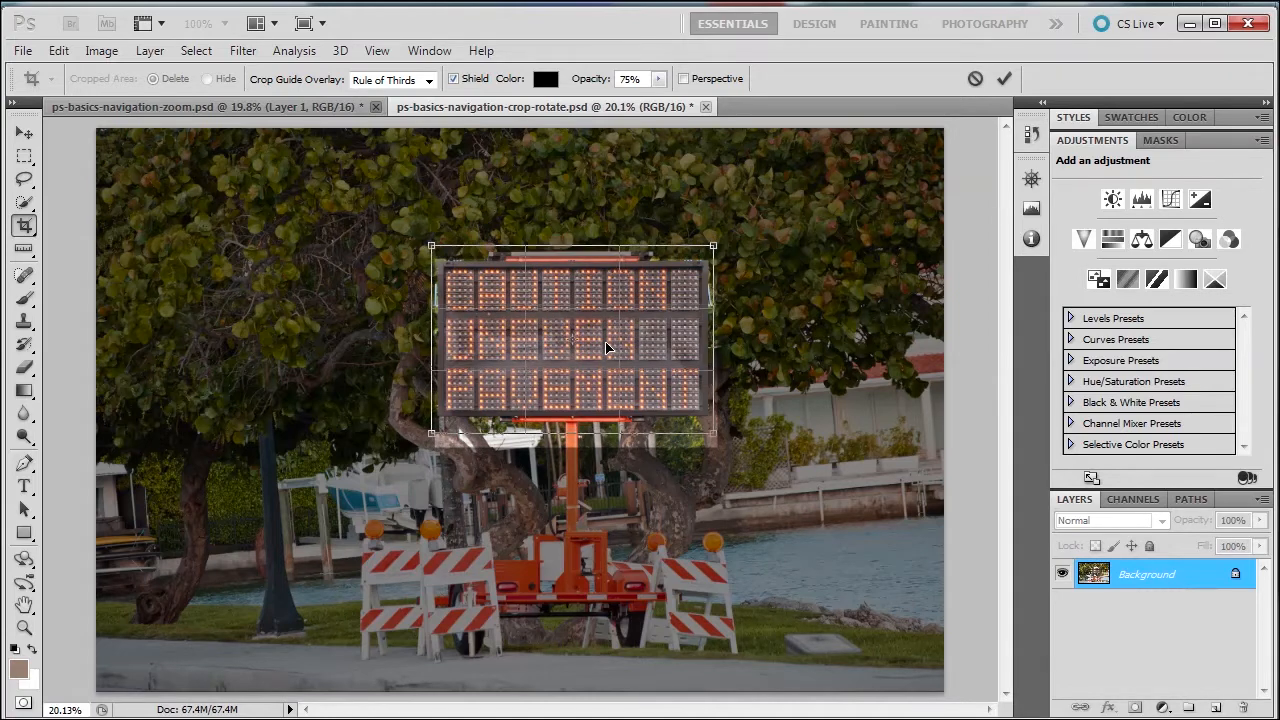
click(1003, 79)
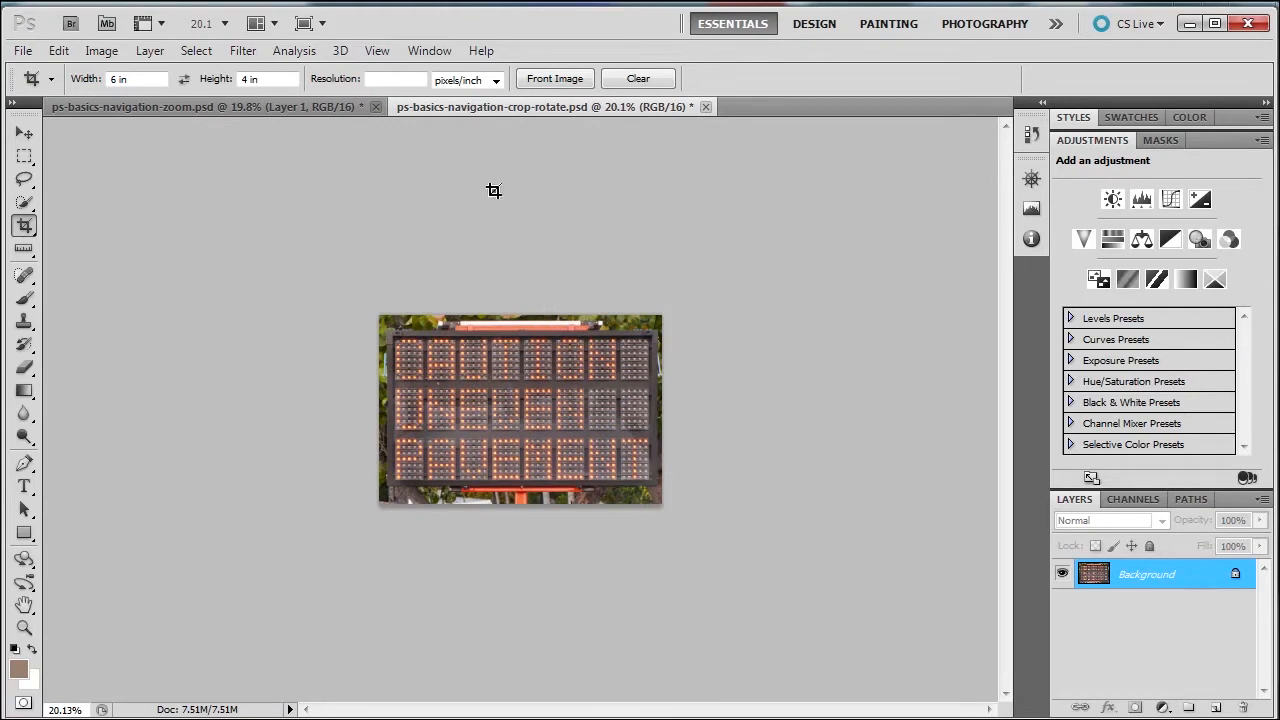
Show the rulers along the edges of the road-sign photo.
click(376, 50)
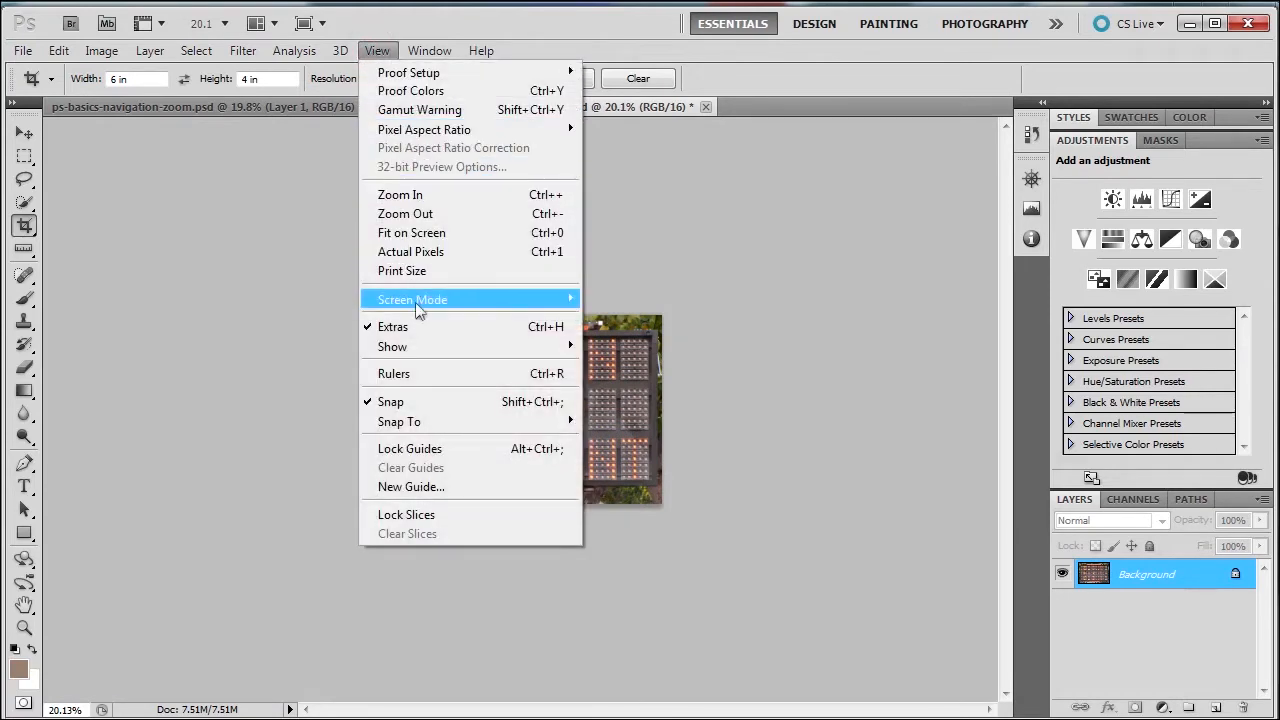
click(422, 373)
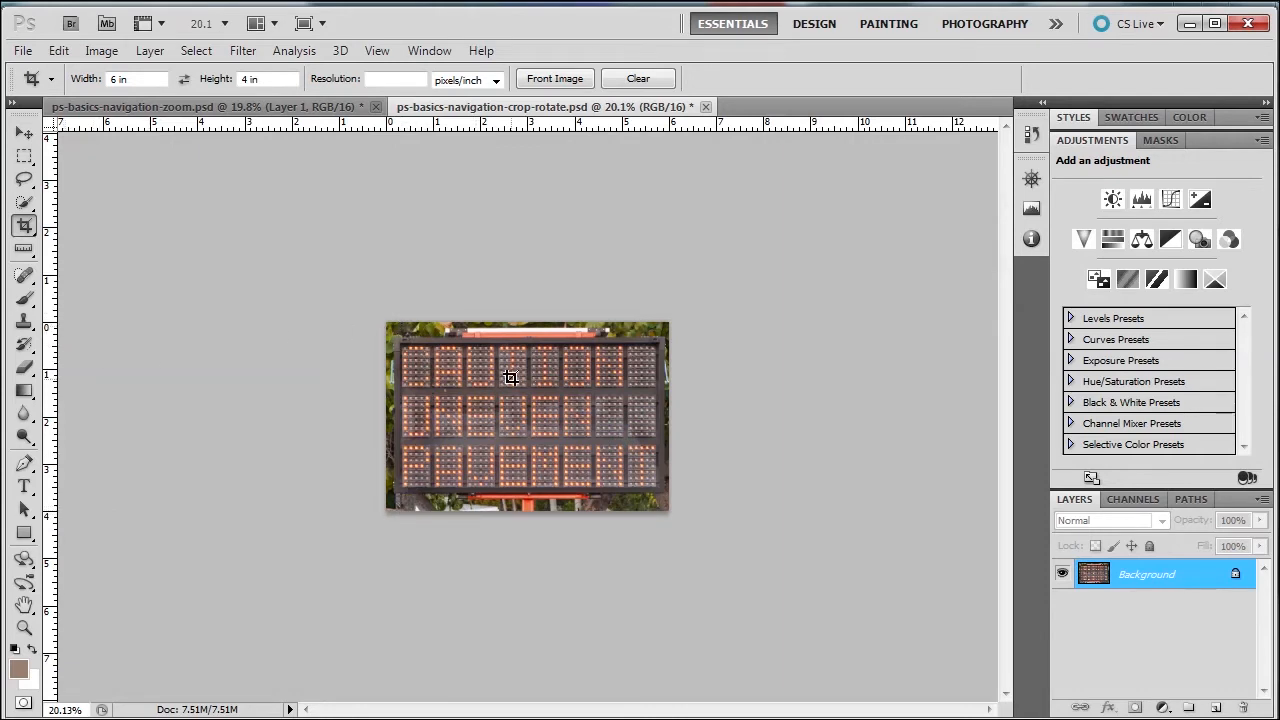
Clear the fixed width and height from the Crop tool settings and undo the last crop.
click(638, 80)
key(ctrl+z)
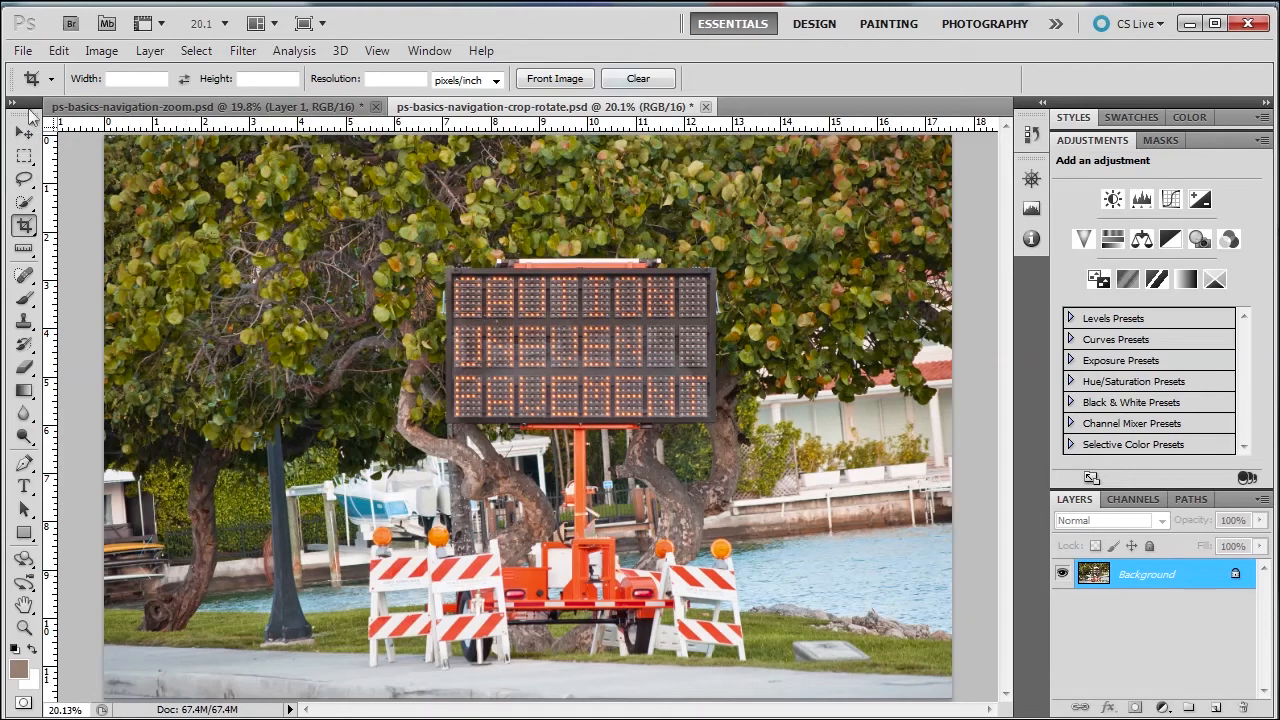
right_click(52, 86)
click(100, 78)
Check the document's dimensions and resolution in the Image Size dialog, and close it without making changes.
click(101, 52)
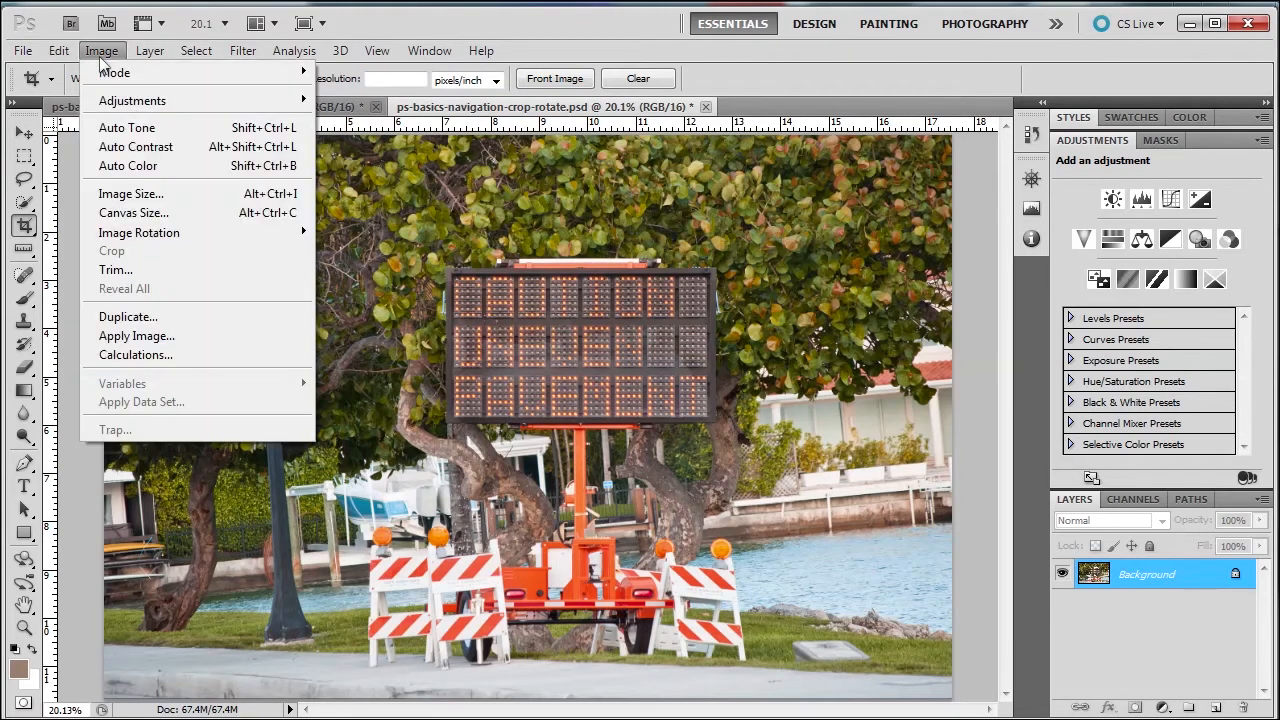
click(147, 197)
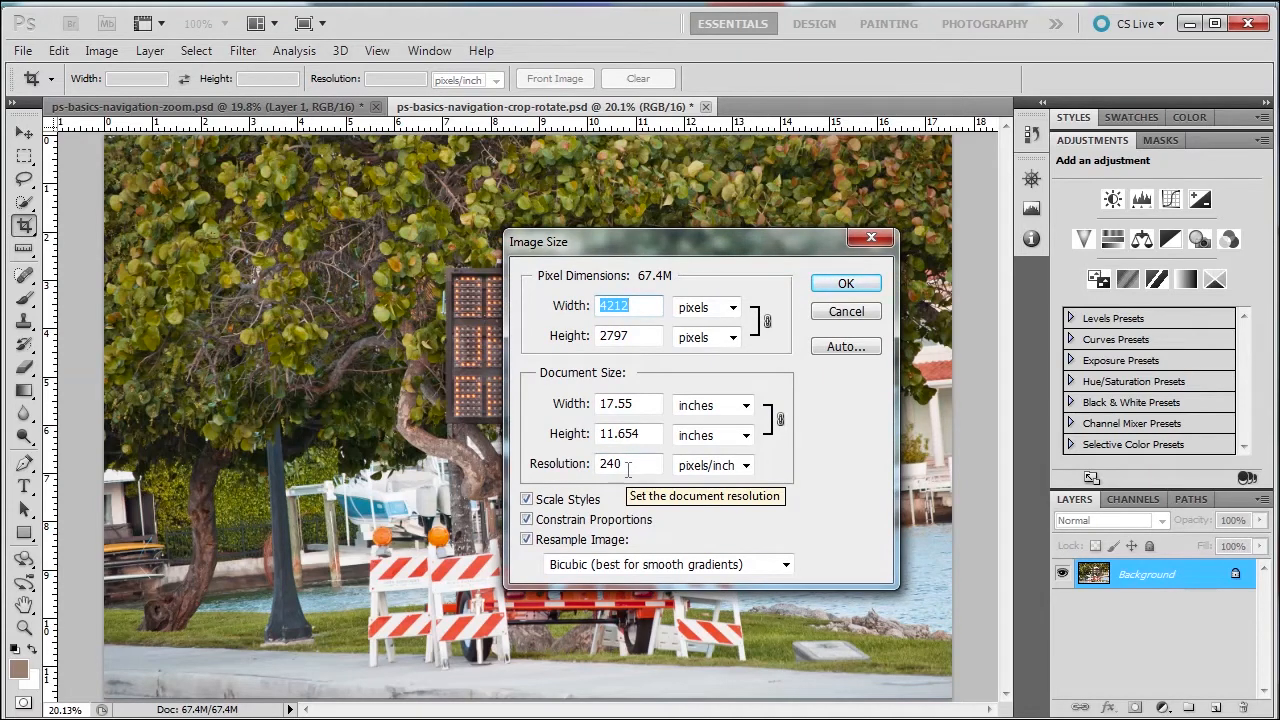
click(824, 309)
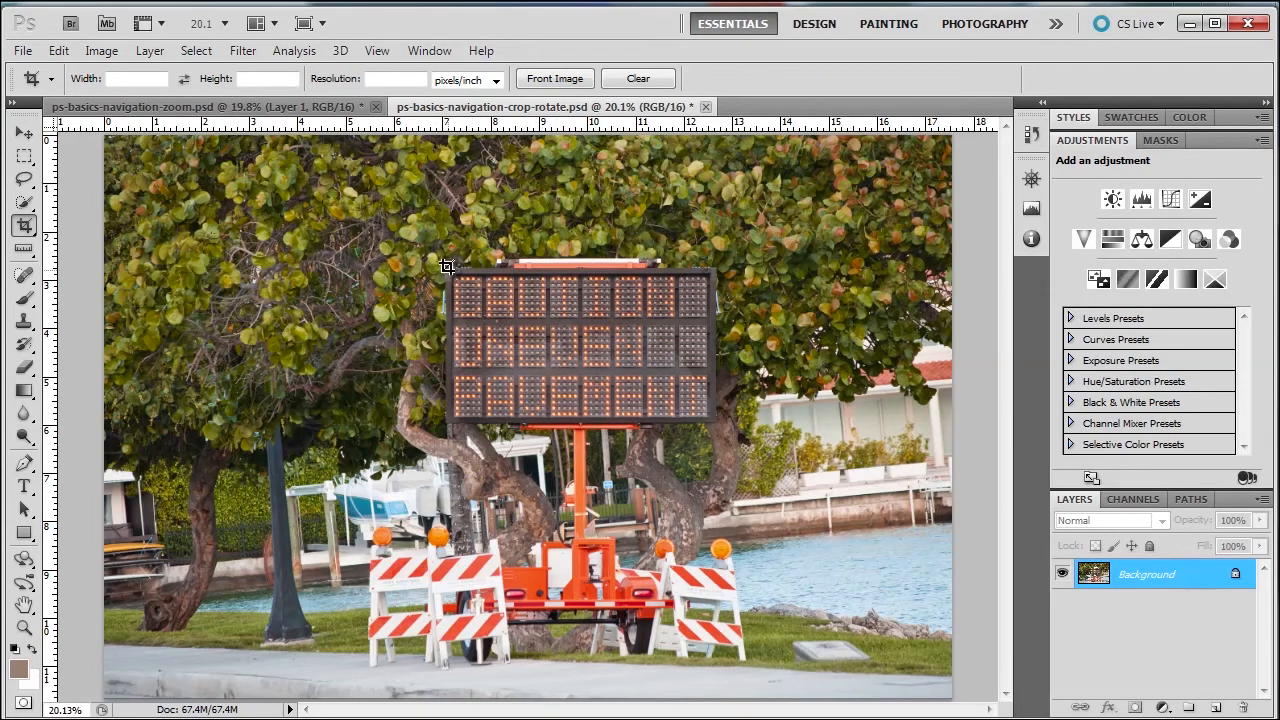
Draw a freeform crop box around the message sign, rotate it slightly, tighten its edges to the sign's frame, and cancel the crop.
drag(447, 265, 738, 421)
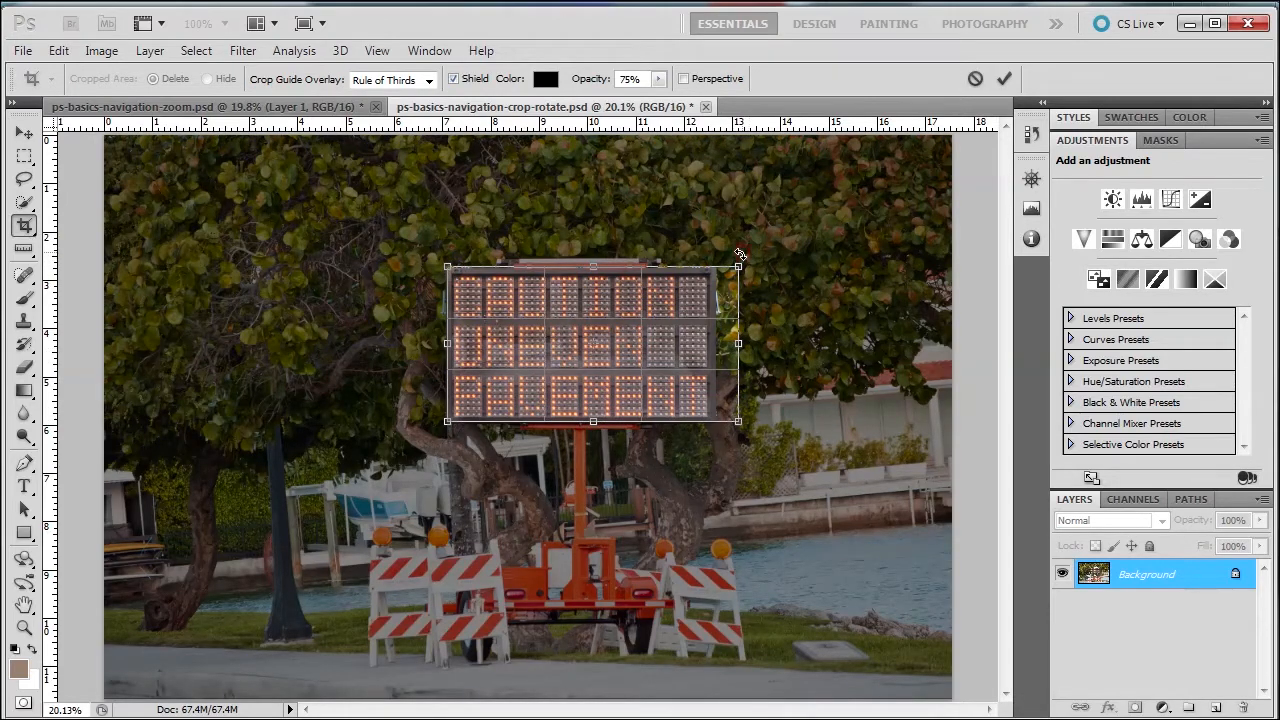
mouse_move(740, 254)
mouse_down()
mouse_move(754, 281)
mouse_move(727, 236)
mouse_move(753, 277)
mouse_move(735, 250)
mouse_move(753, 283)
mouse_move(762, 374)
mouse_move(749, 414)
mouse_move(576, 174)
mouse_move(751, 275)
mouse_move(749, 414)
mouse_move(753, 283)
mouse_move(741, 255)
mouse_move(746, 267)
mouse_up()
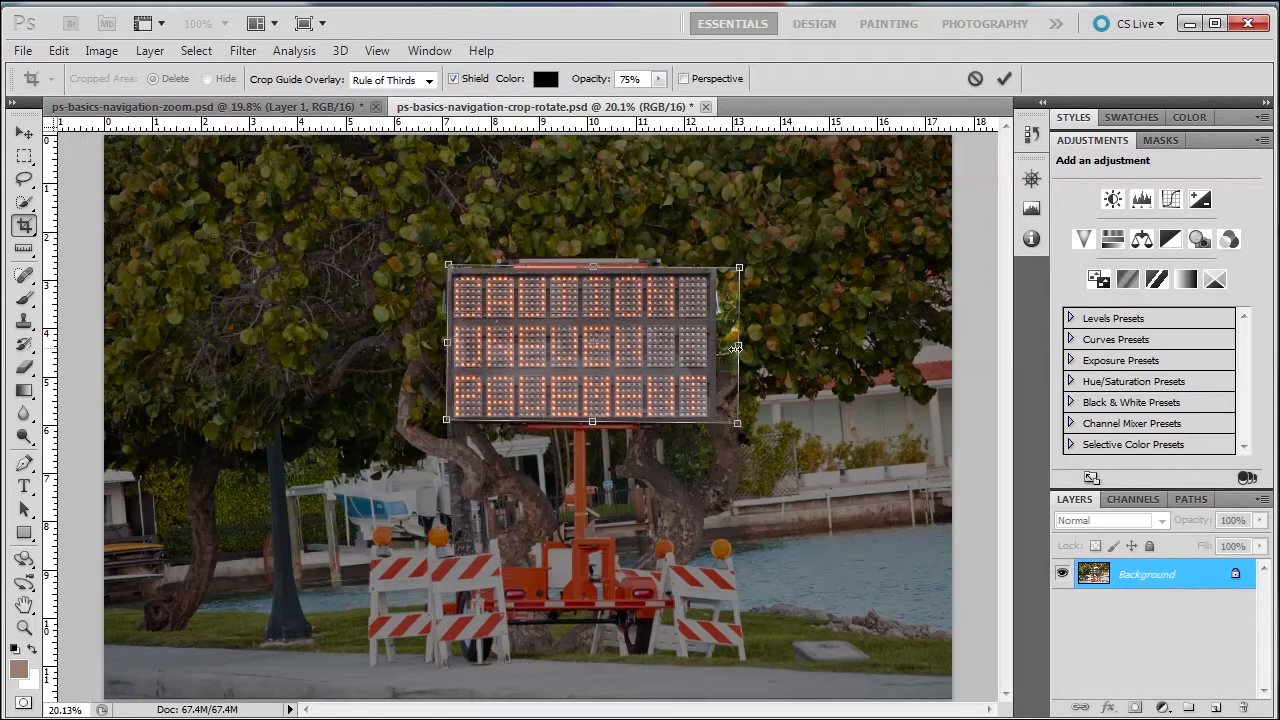
drag(737, 345, 713, 345)
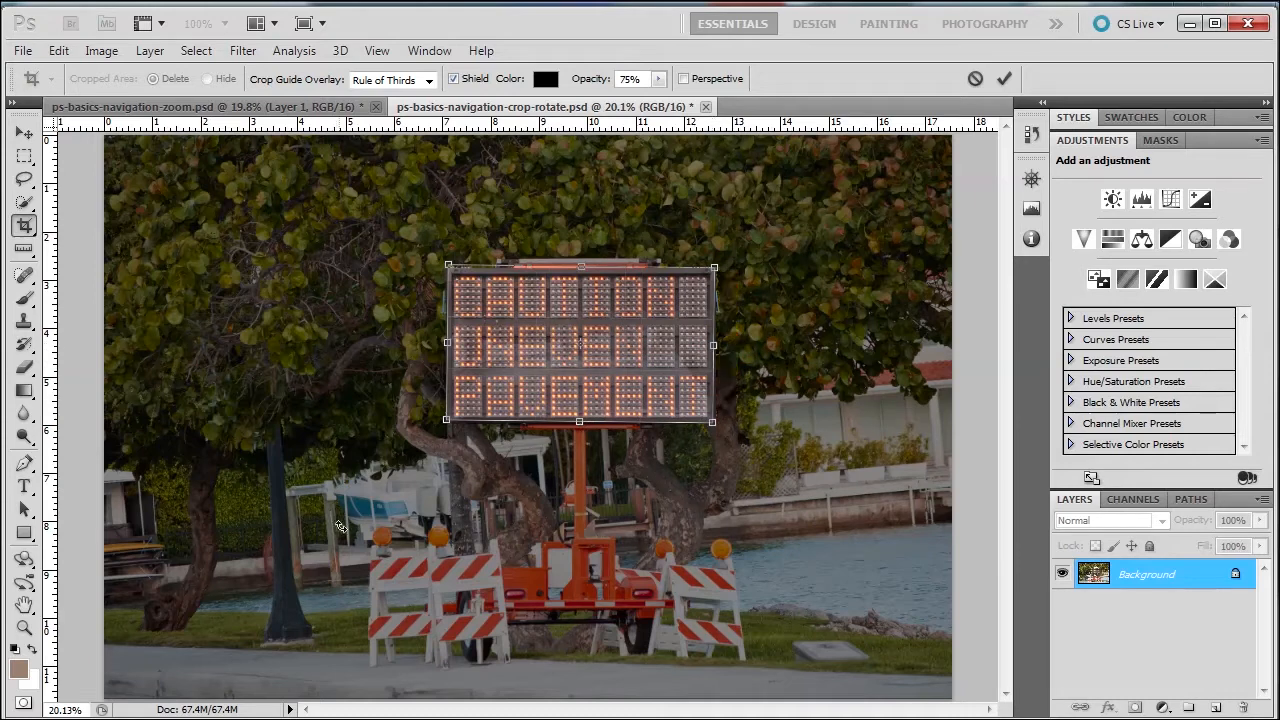
drag(581, 268, 581, 273)
drag(449, 343, 450, 344)
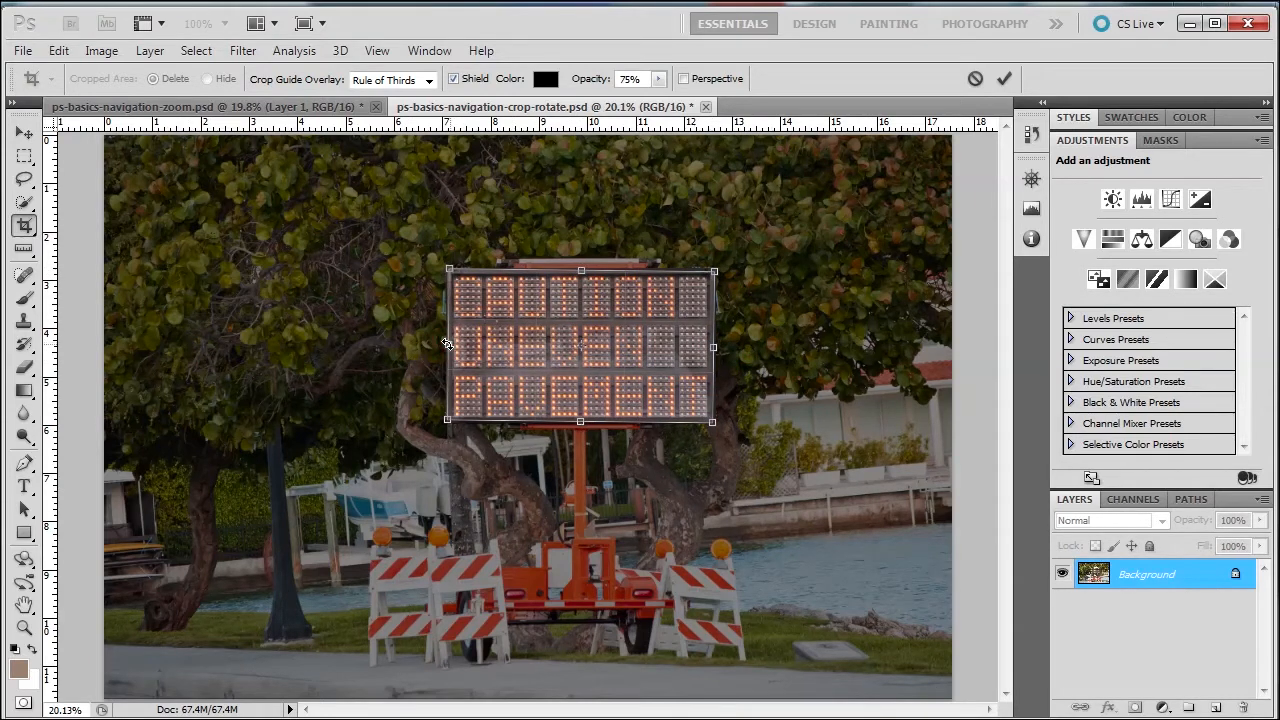
click(974, 79)
Crop the photo tightly to the message sign's outer frame, about 5.5 by 3.1 inches, working at 50% zoom.
click(24, 628)
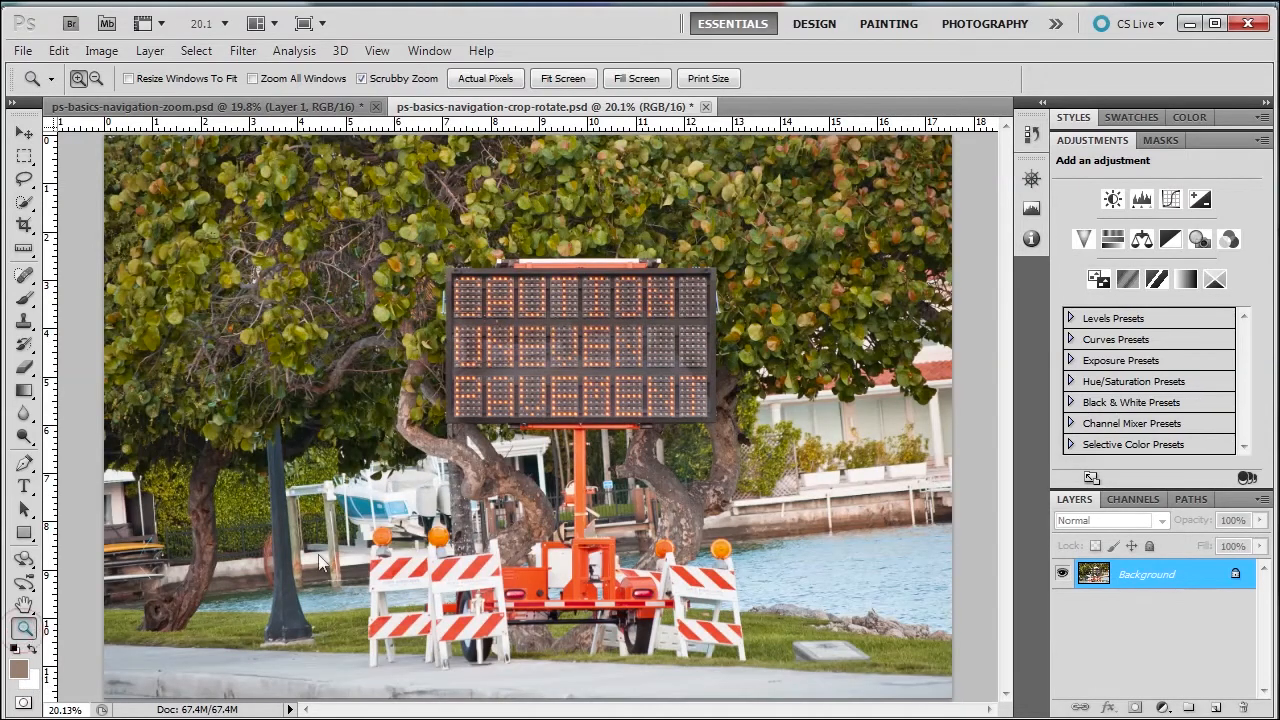
click(586, 346)
click(586, 346)
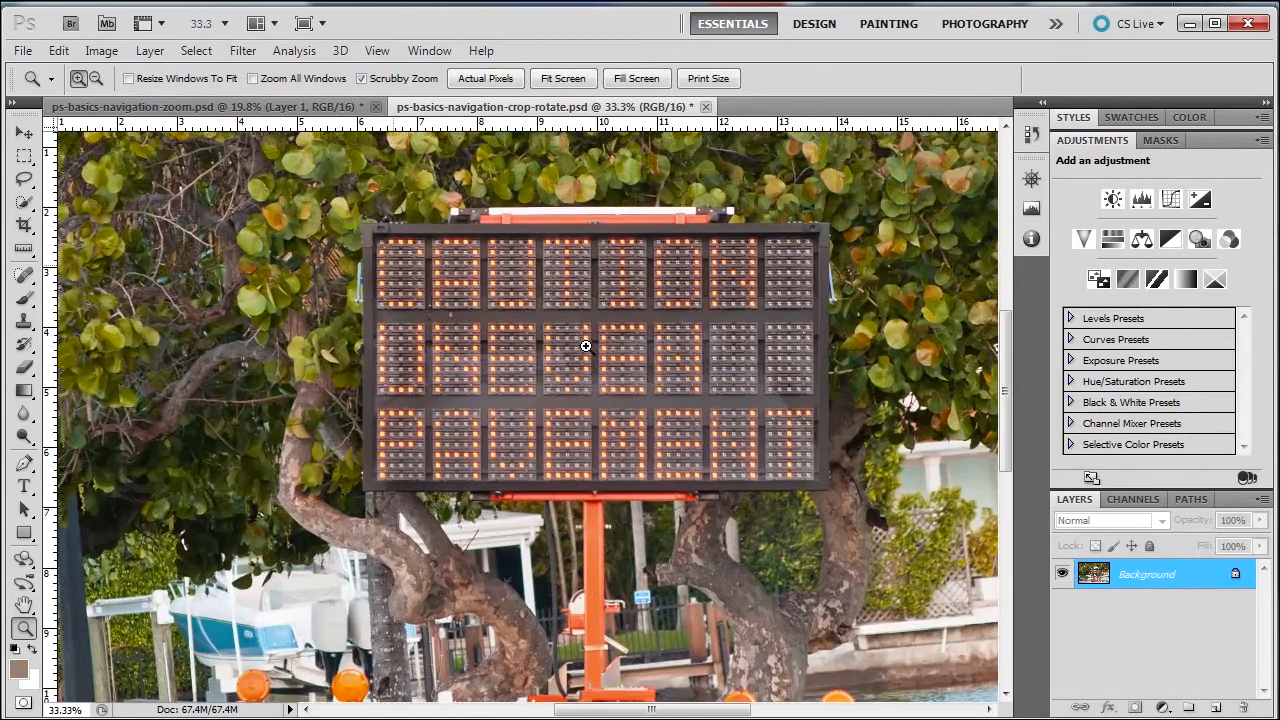
click(586, 346)
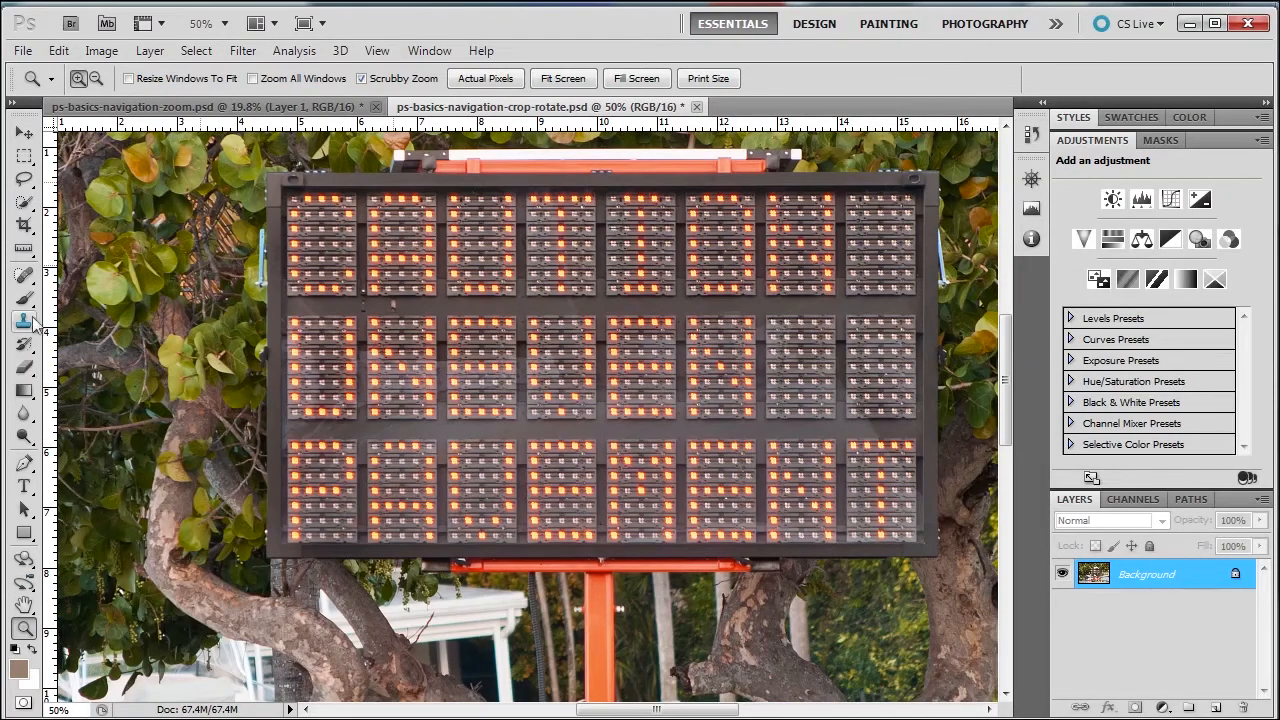
click(24, 224)
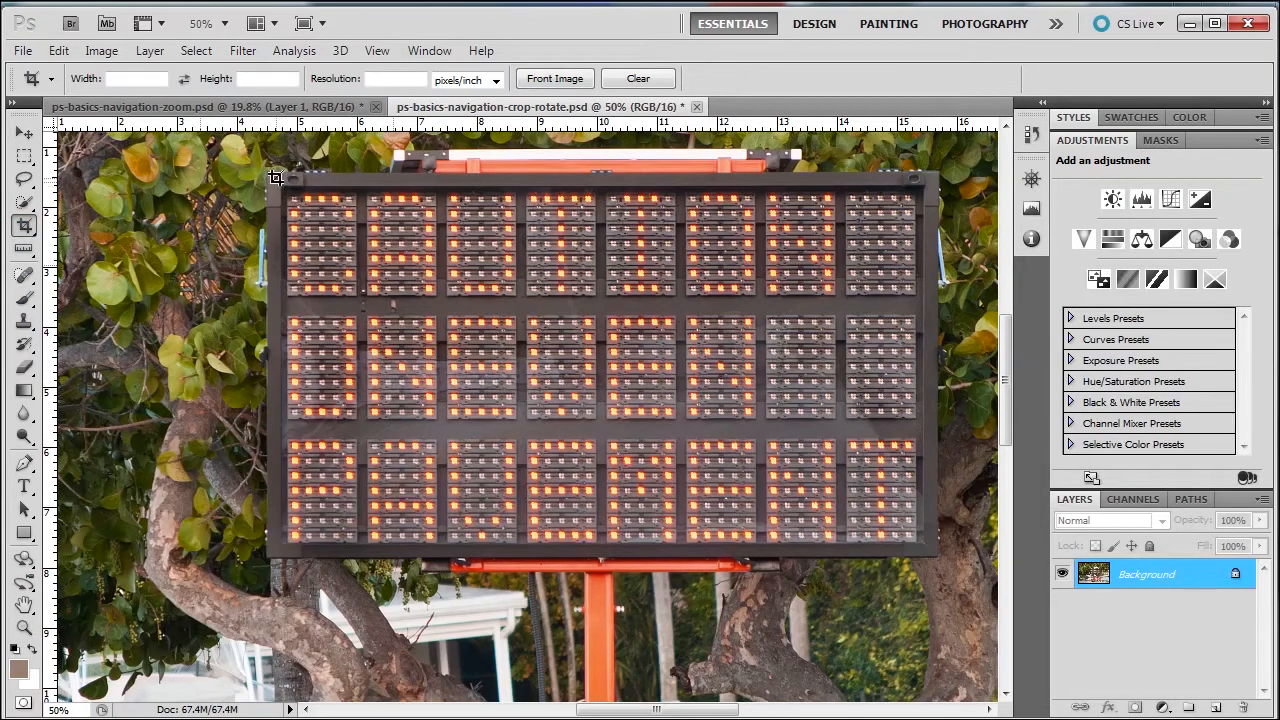
drag(277, 178, 328, 546)
drag(803, 548, 932, 553)
drag(277, 178, 277, 178)
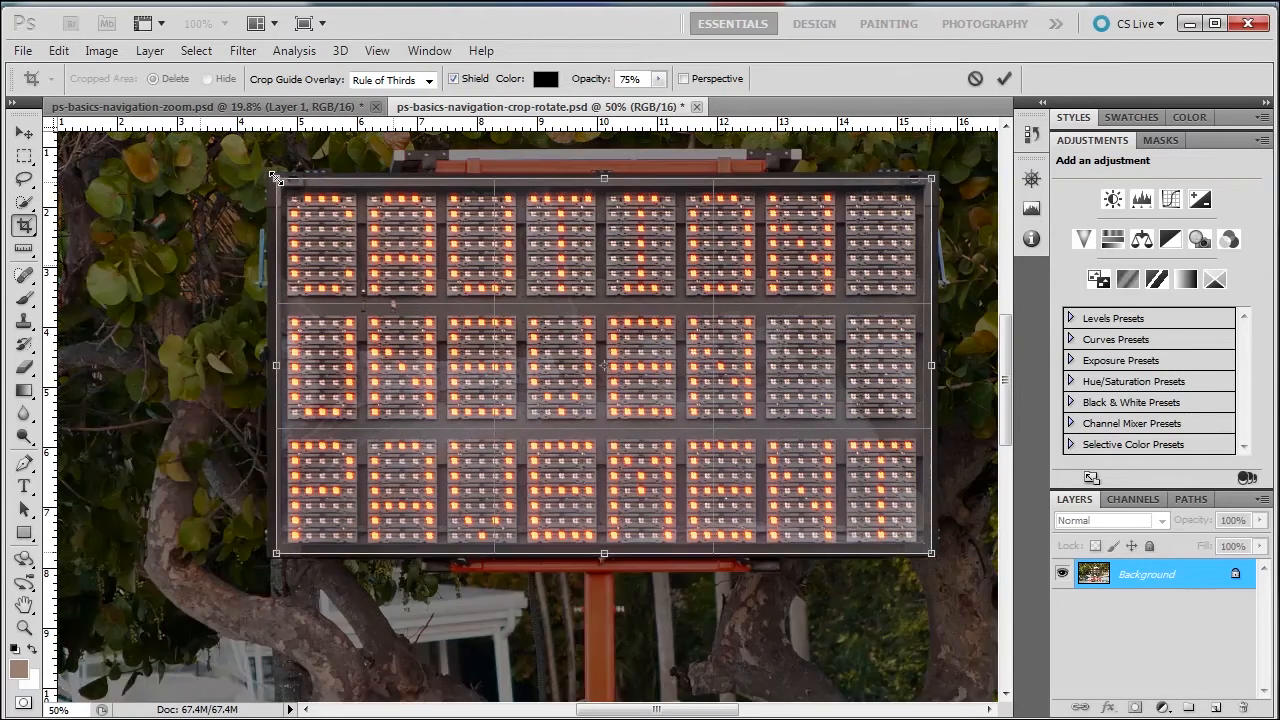
click(1004, 80)
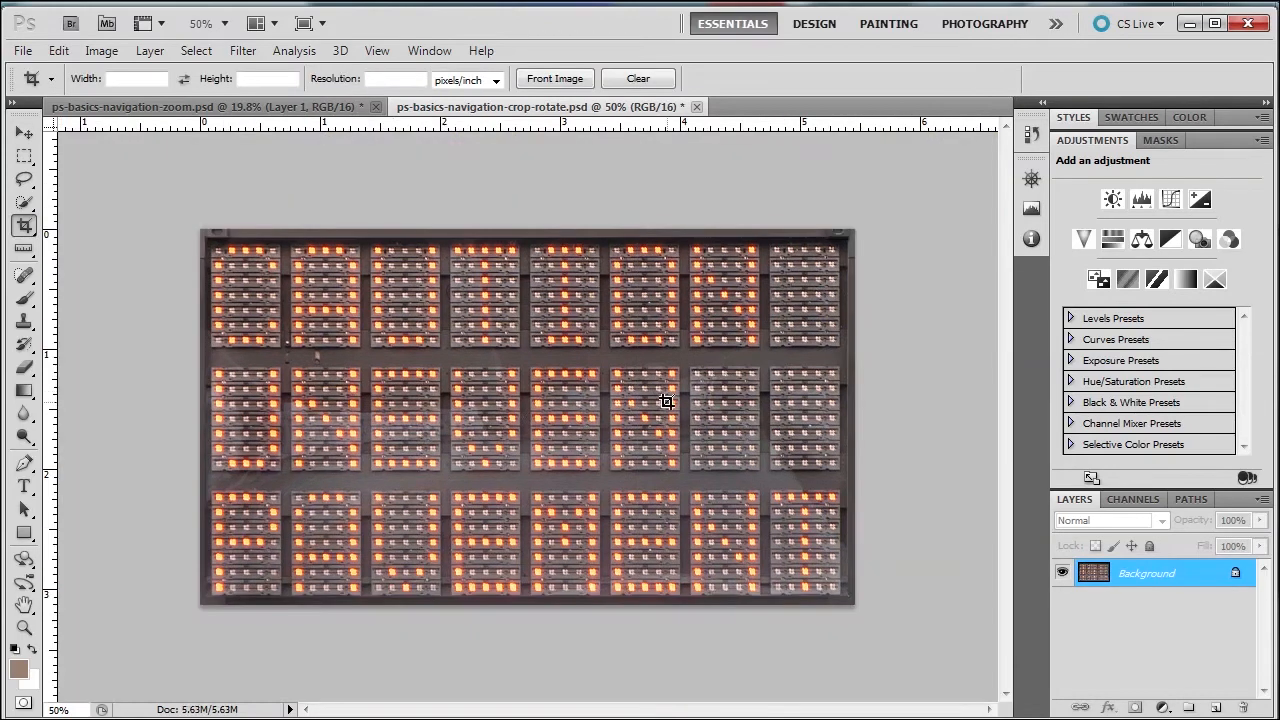
Look over the cropped sign at different zoom levels down to 25%, and undo the crop.
double_click(25, 603)
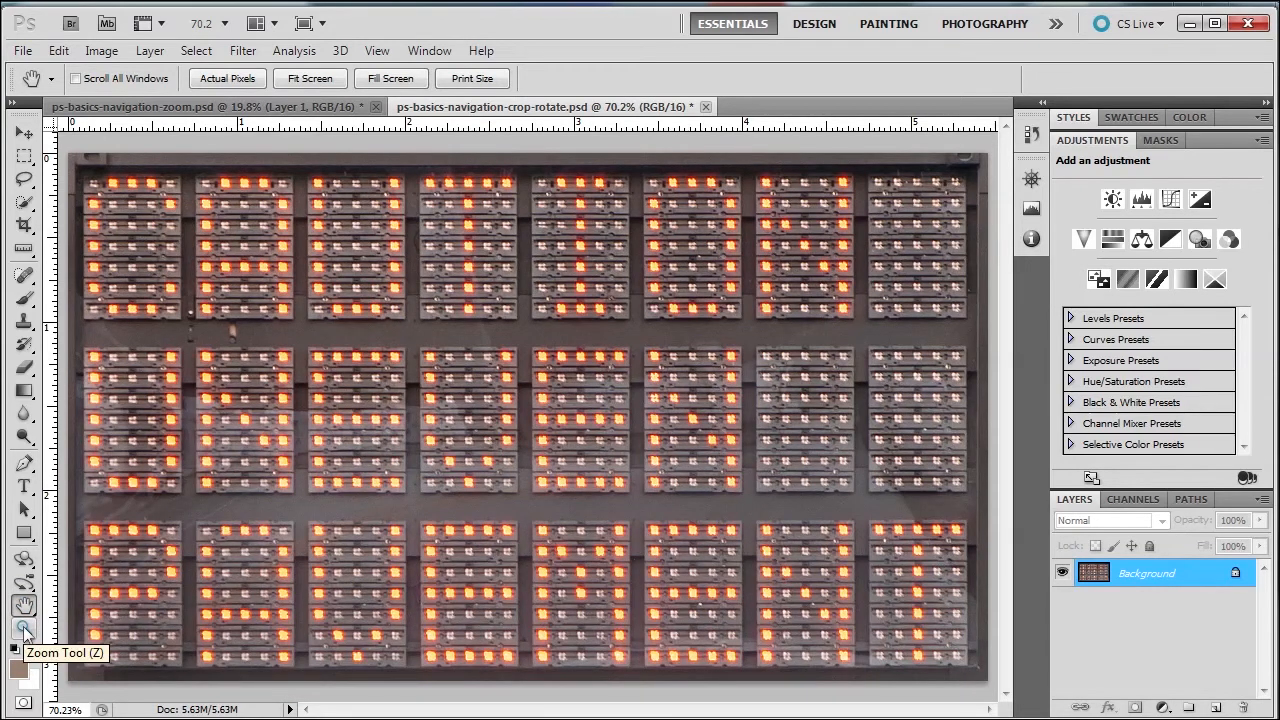
key(ctrl+minus)
key(ctrl+minus)
key(ctrl+minus)
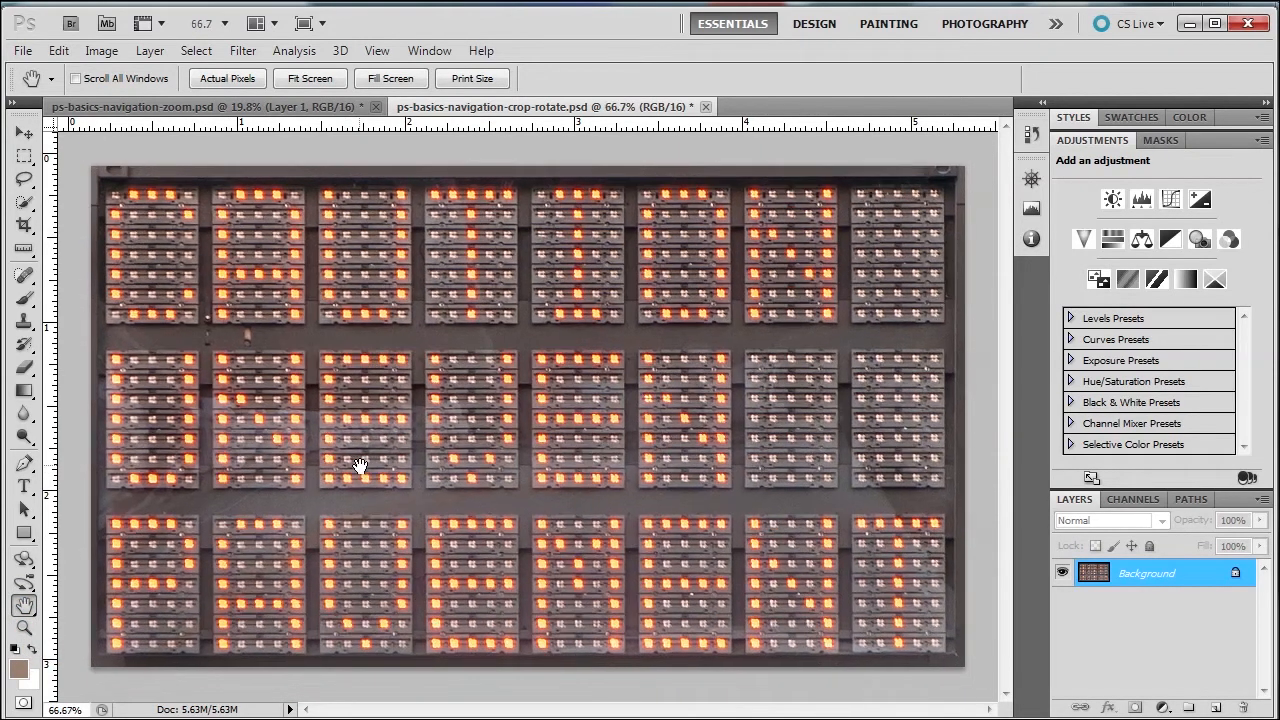
key(ctrl+minus)
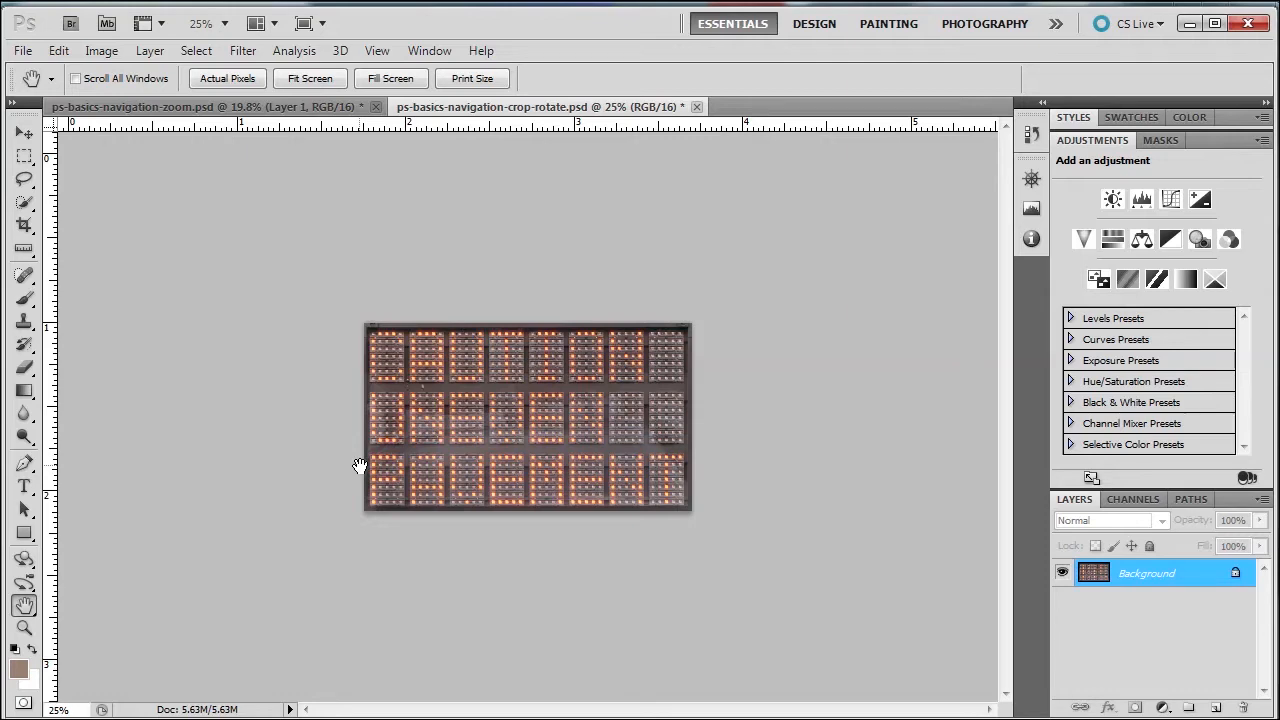
key(ctrl+z)
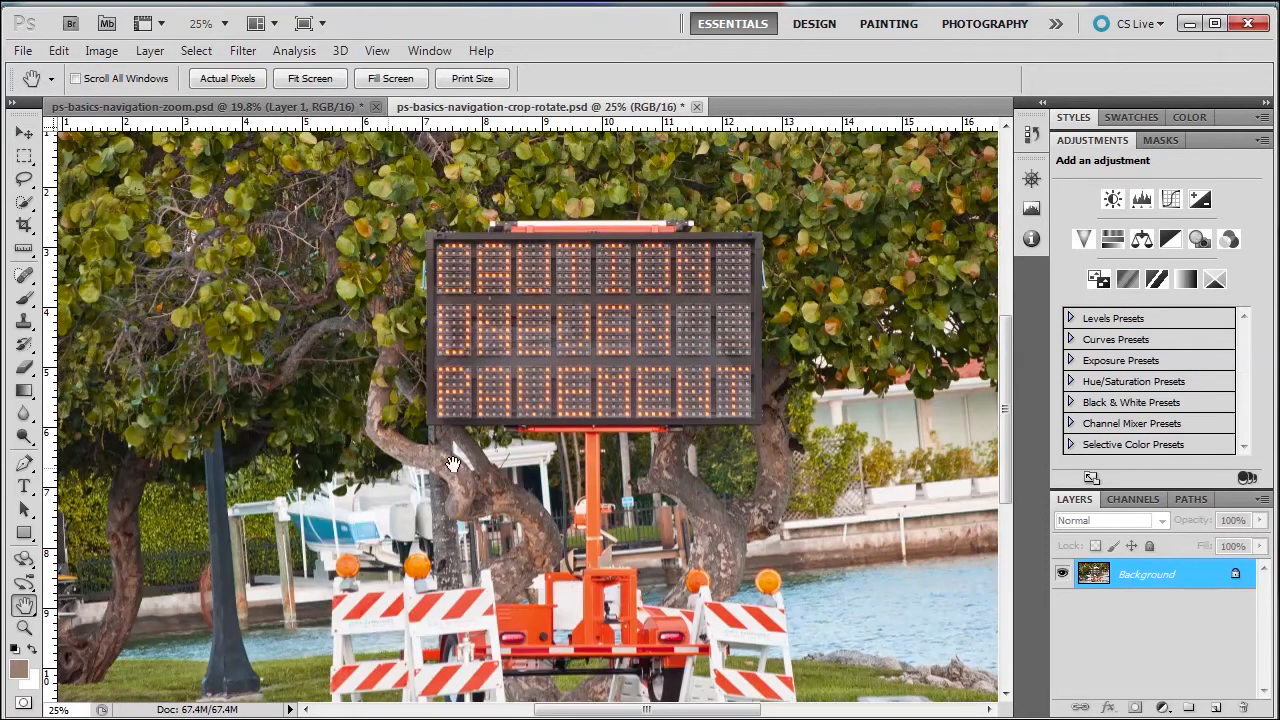
Crop the photo to a square of about 3.7 by 3.7 inches around the two striped barricades beside the sign's trailer.
click(24, 225)
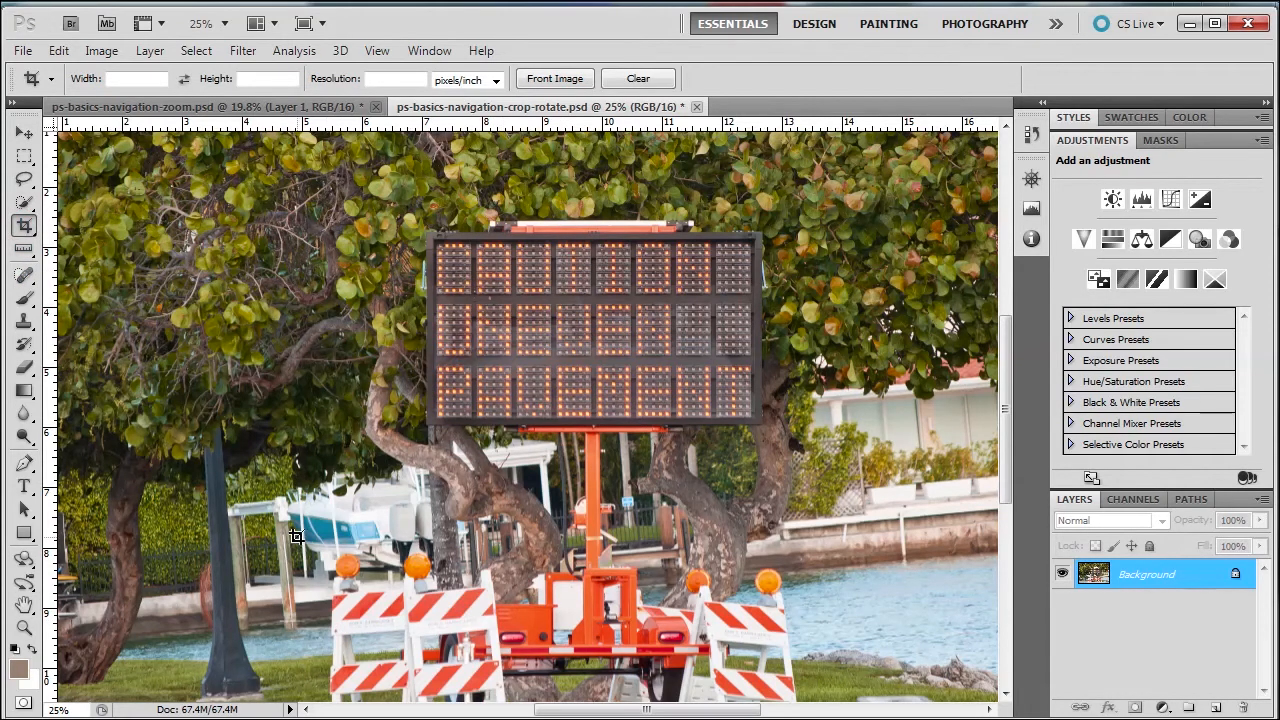
drag(297, 540, 526, 638)
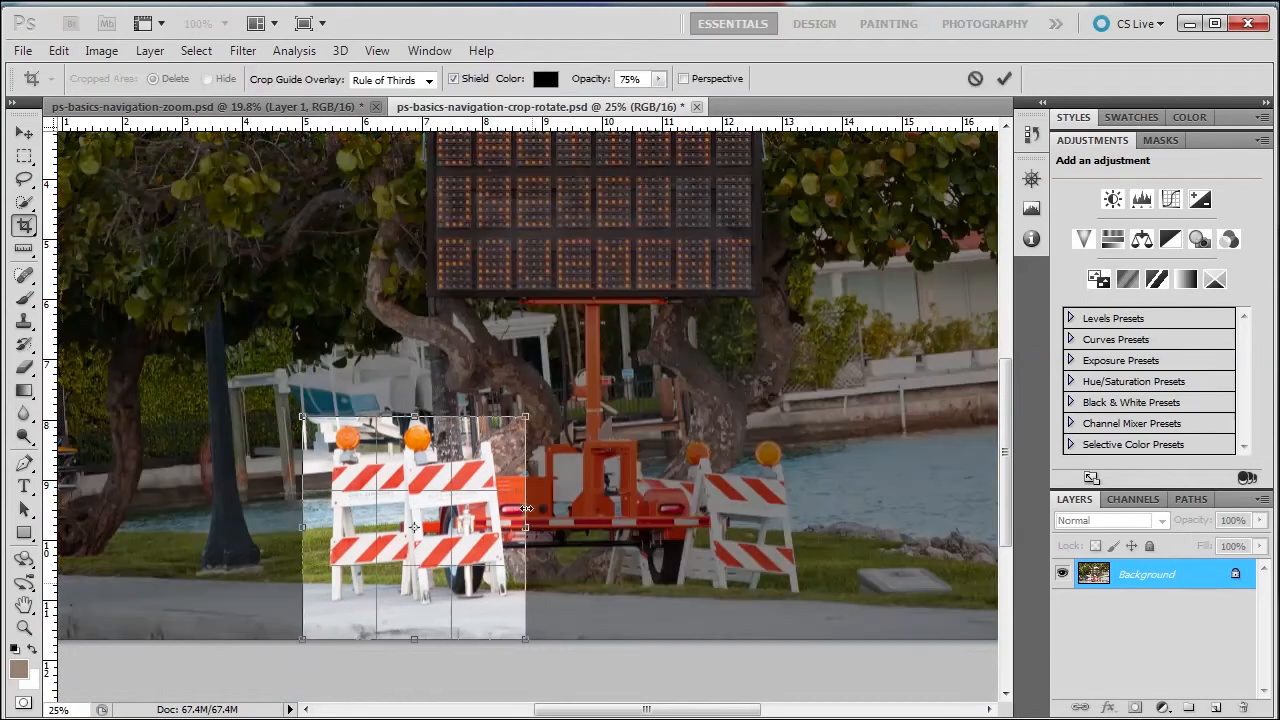
drag(531, 404, 531, 404)
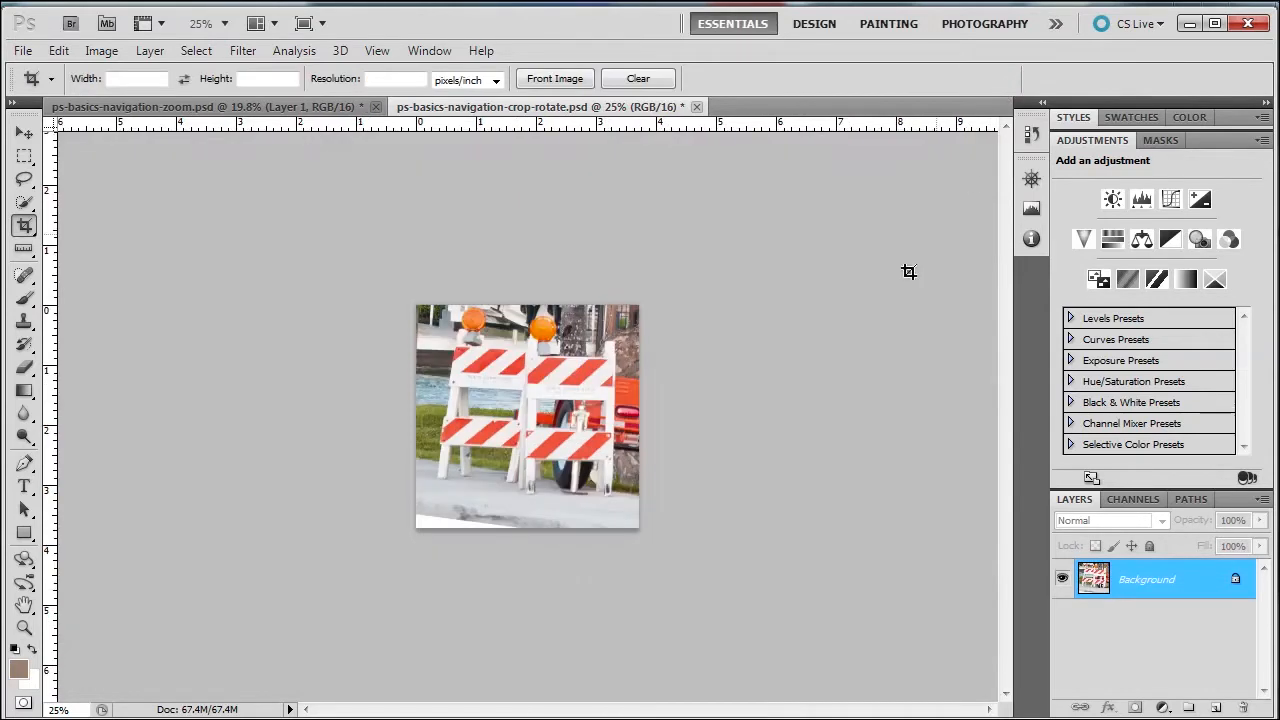
click(1004, 78)
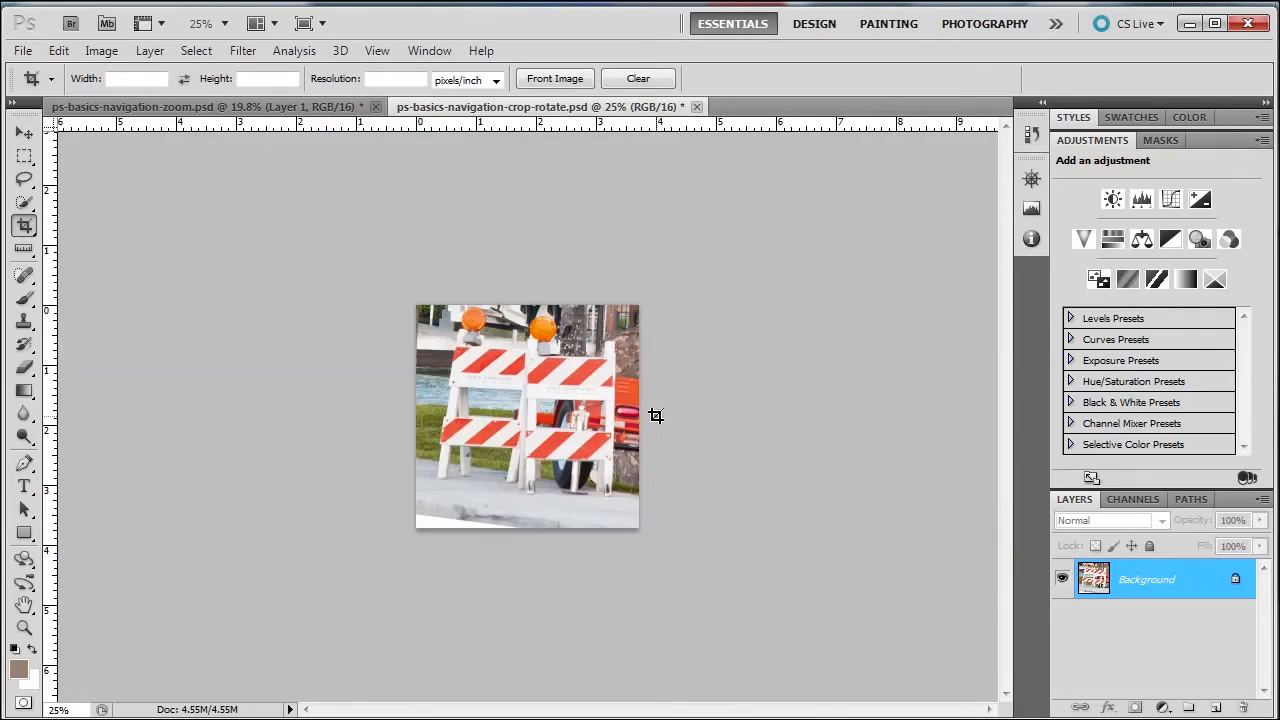